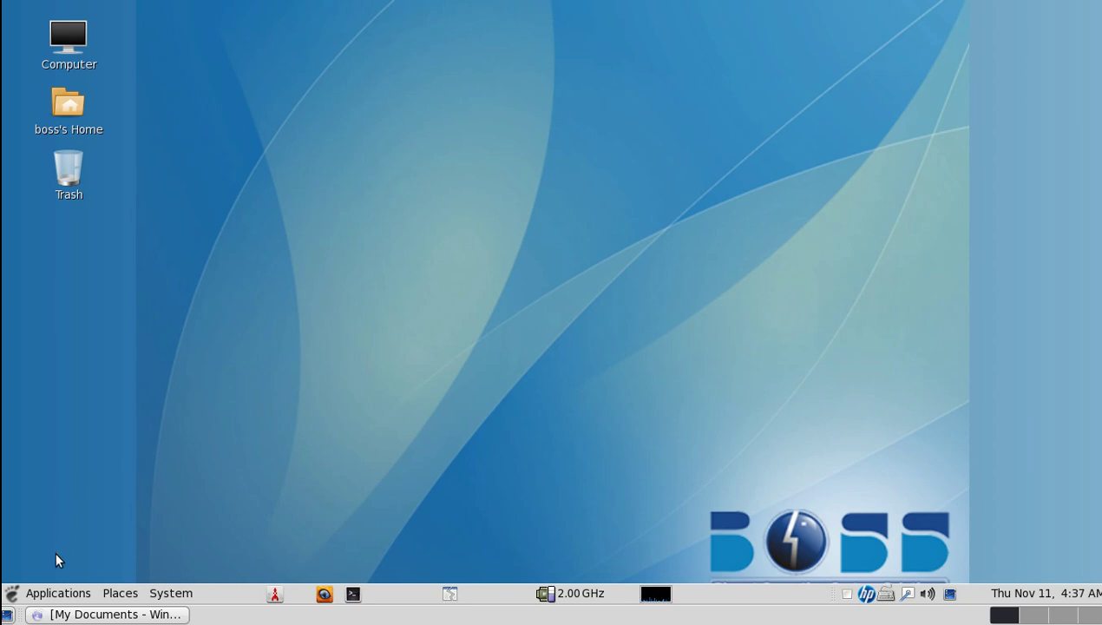
Step: Launch GIMP from the Graphics section of the Applications menu
click(50, 592)
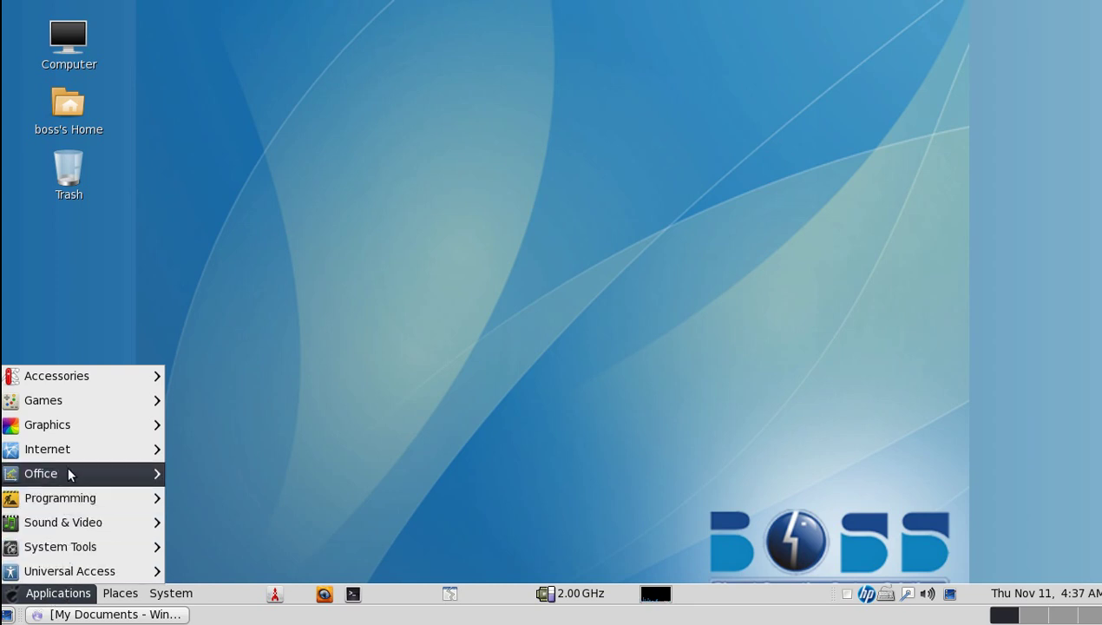
mouse_move(48, 425)
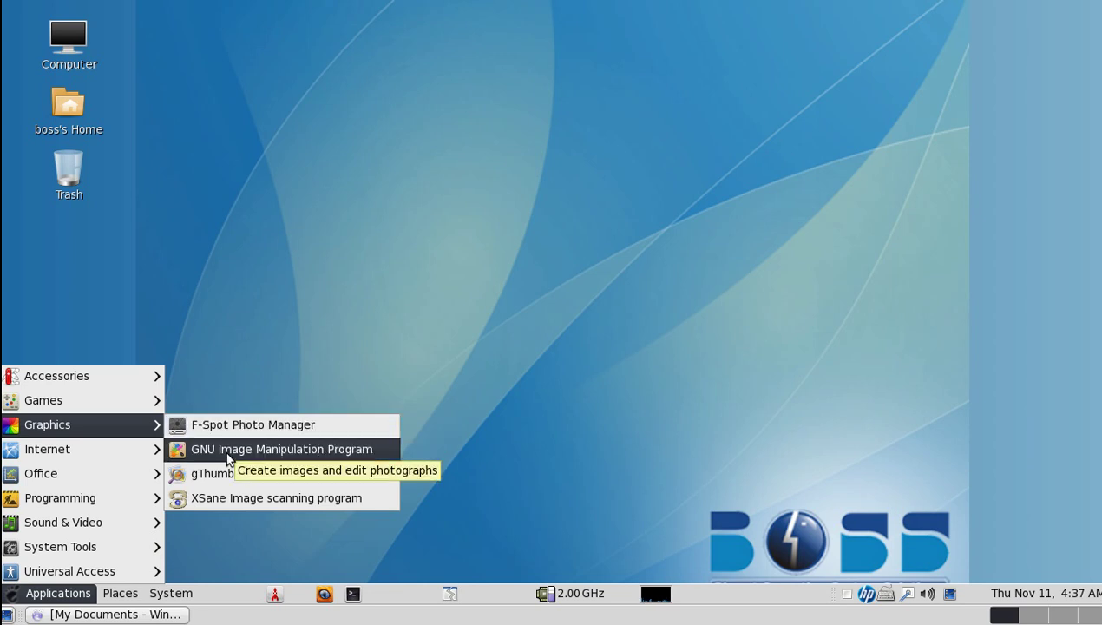
click(228, 457)
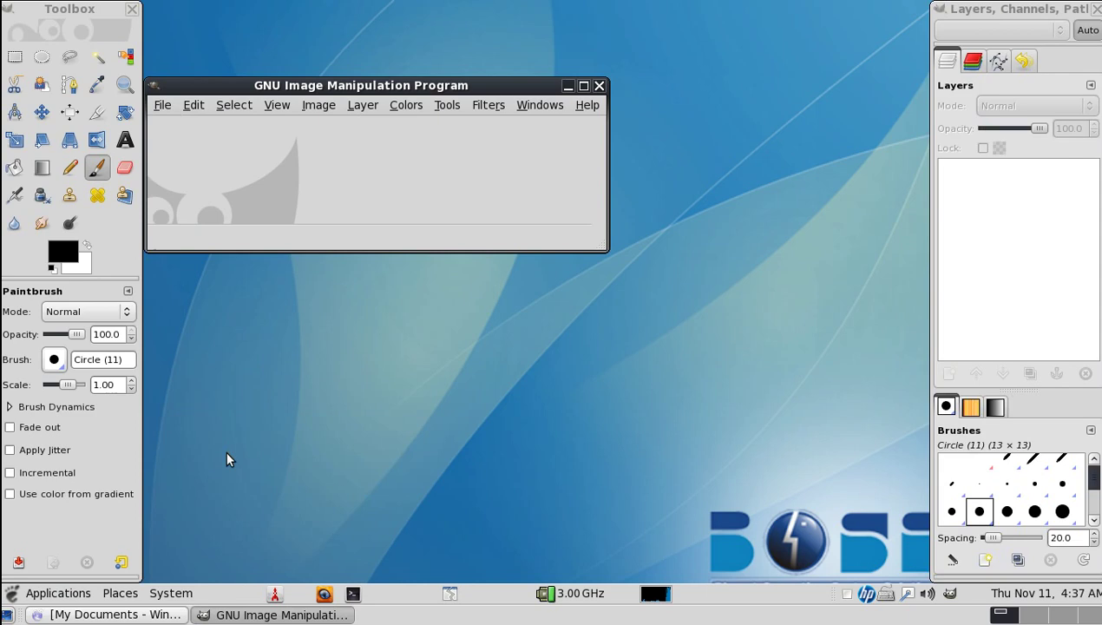
Step: Open Azalea.jpg from the Pictures/Nature folder
click(162, 109)
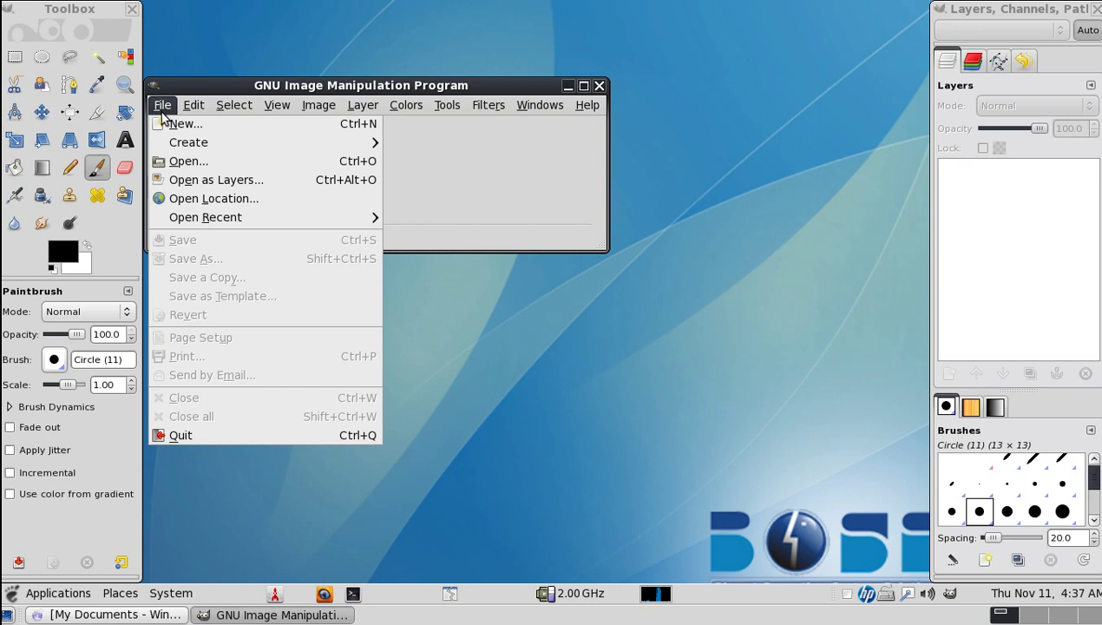
click(184, 161)
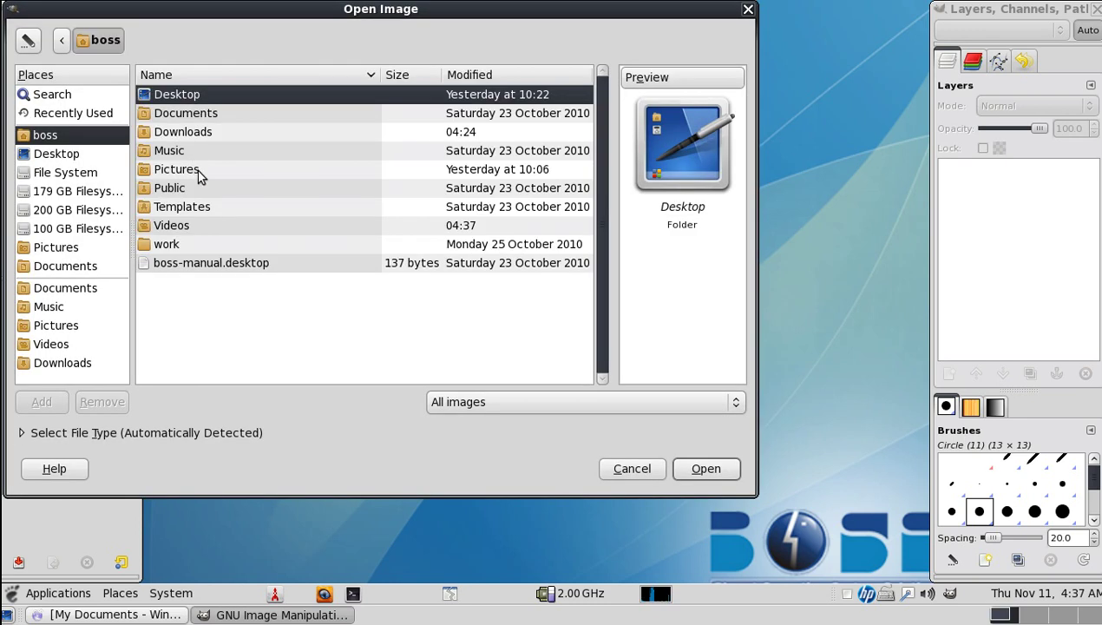
double_click(198, 171)
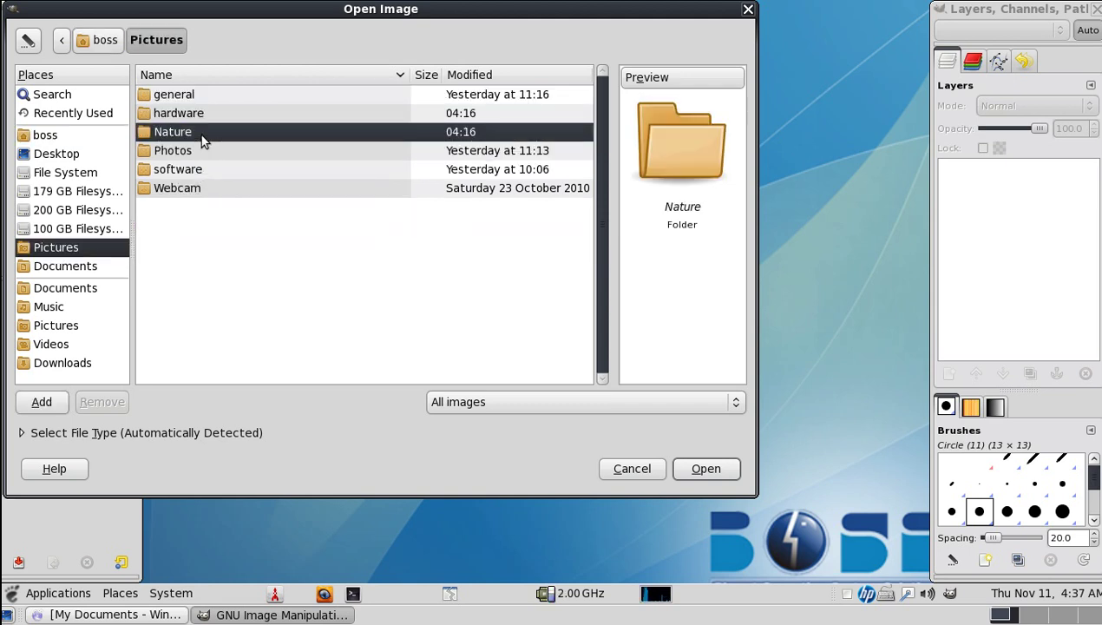
double_click(201, 136)
click(201, 137)
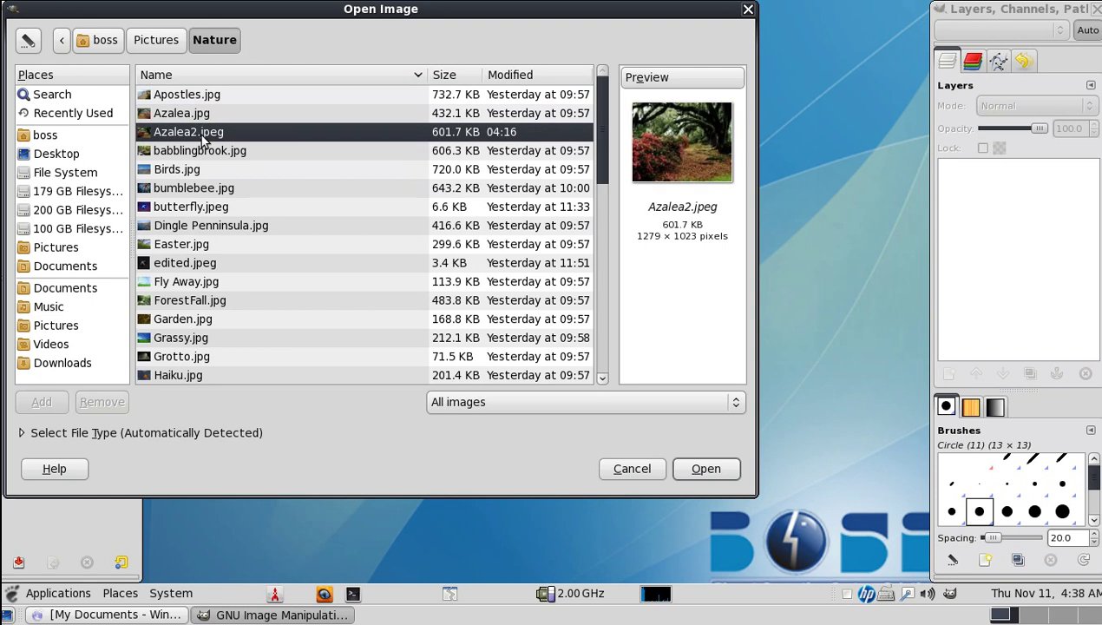
click(195, 114)
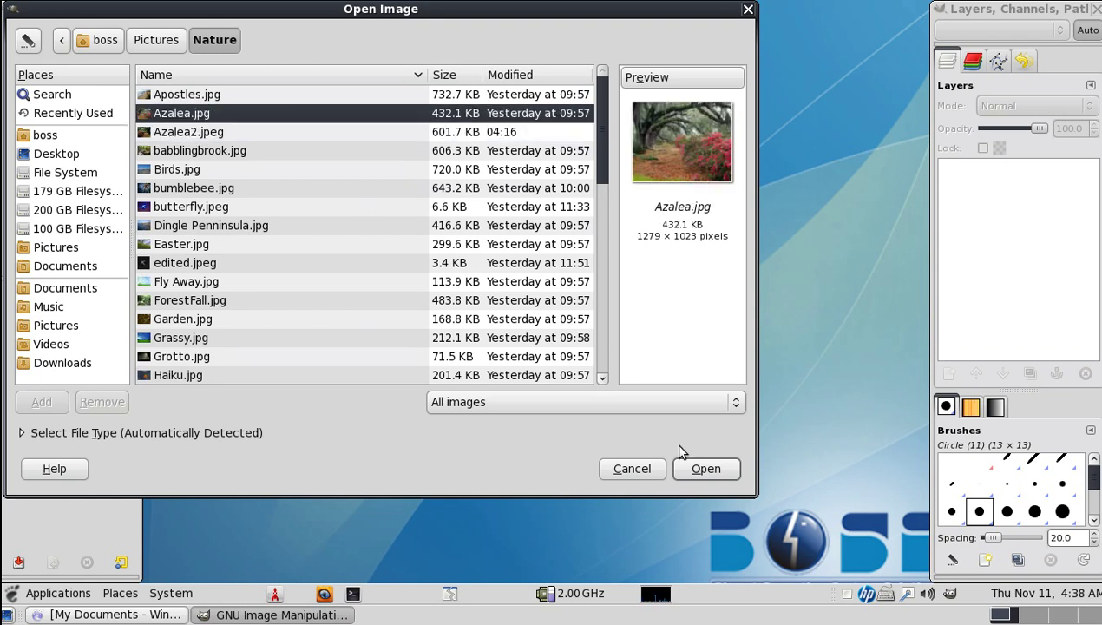
click(705, 469)
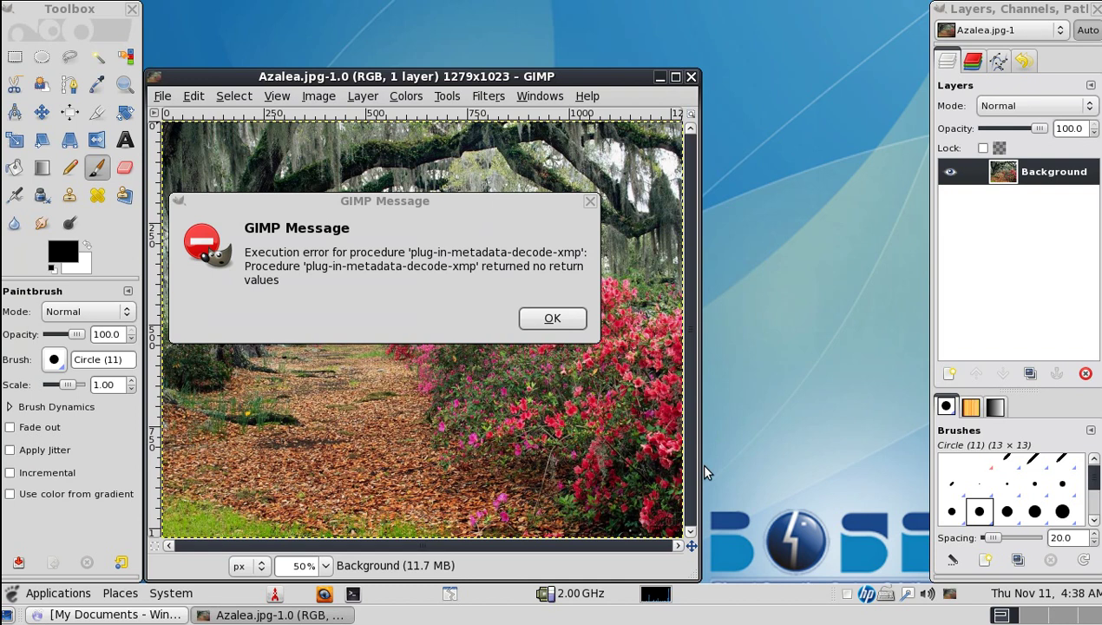
Step: Dismiss the metadata error, choose the Pencil tool and set the foreground colour to teal 0f9b99
click(552, 320)
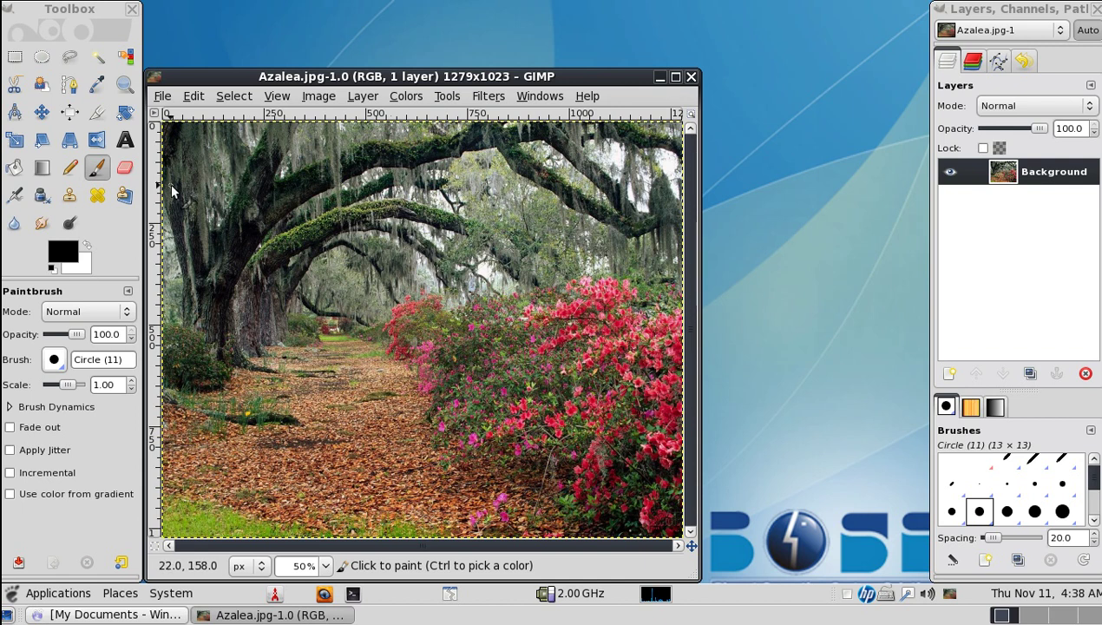
click(72, 177)
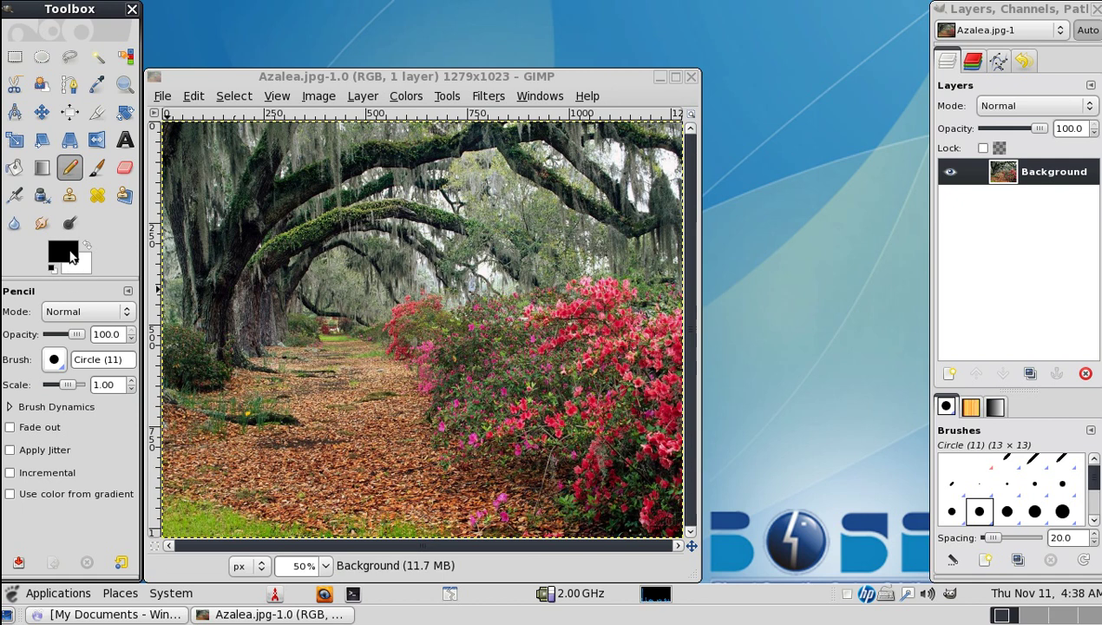
click(73, 257)
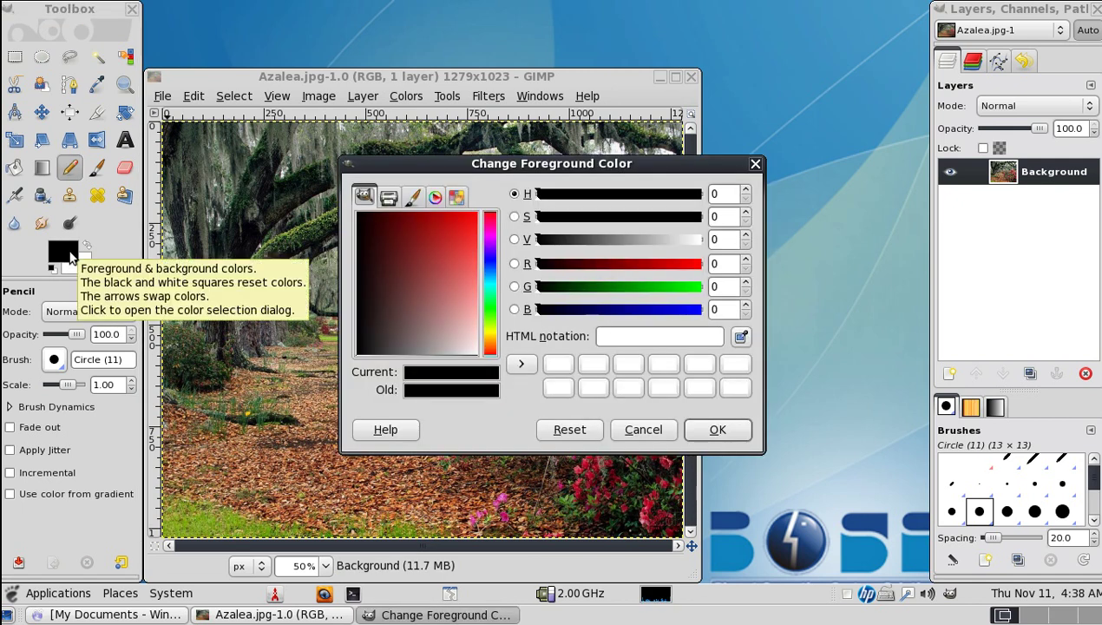
click(490, 287)
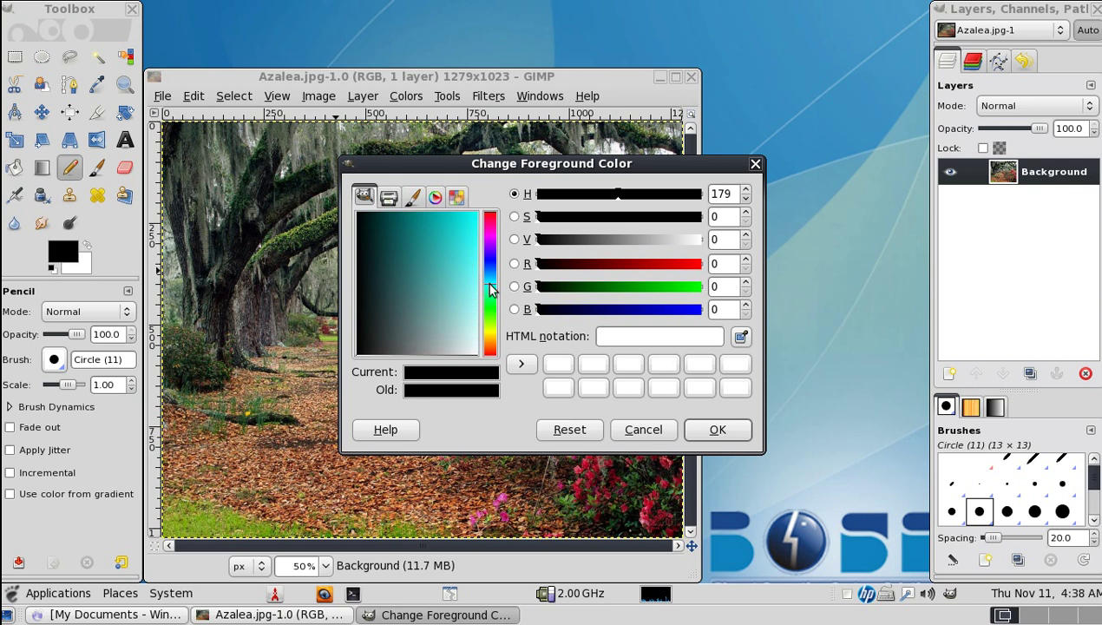
click(429, 225)
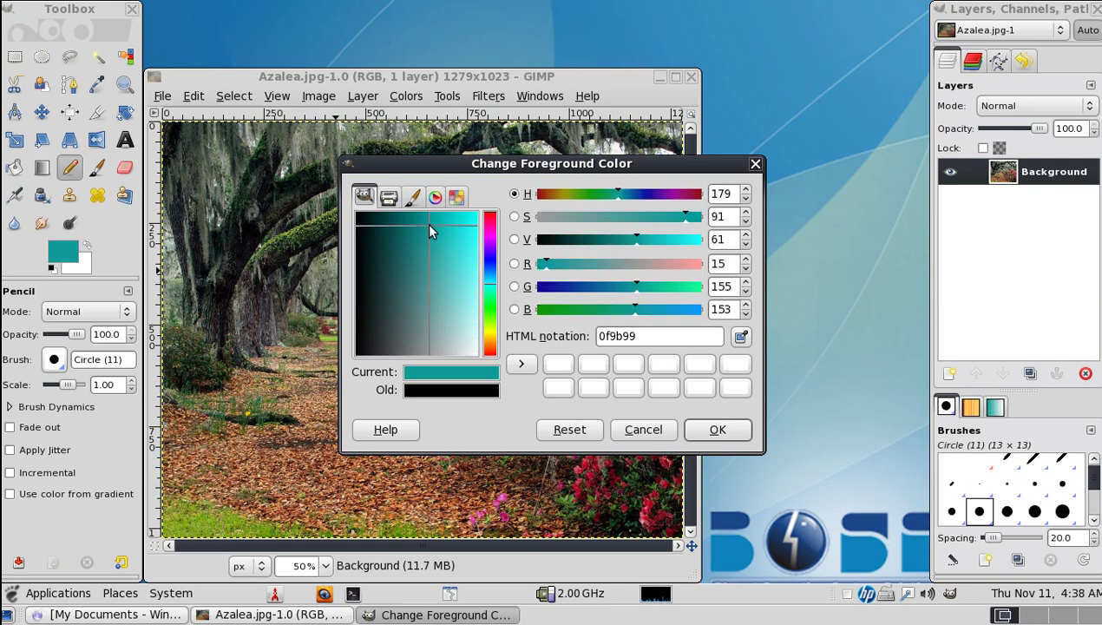
click(712, 431)
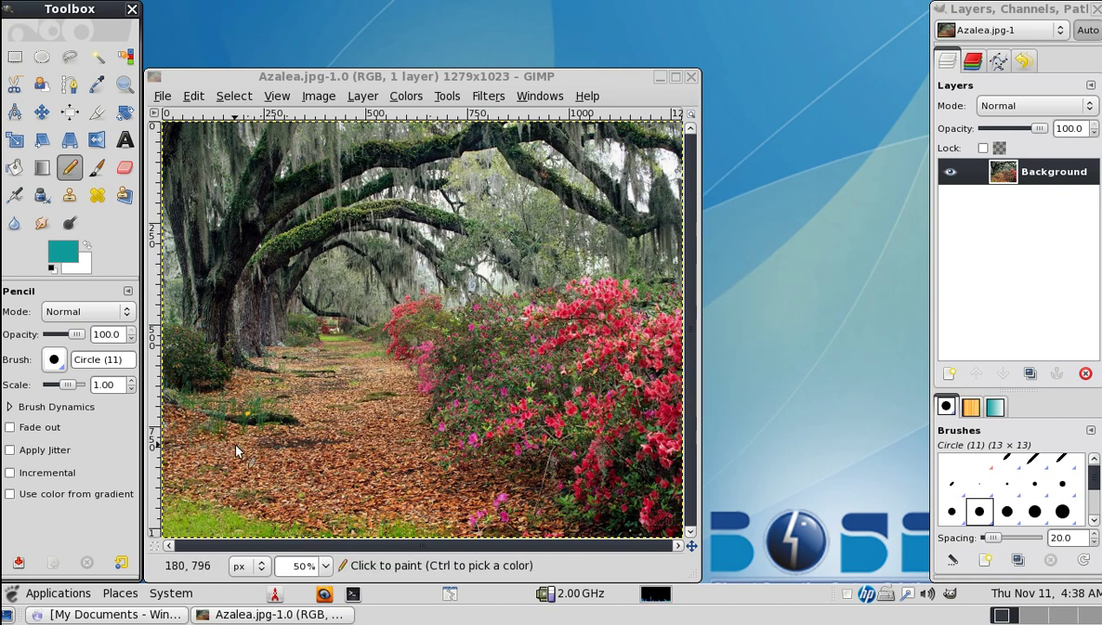
Step: Pencil the teal letters C, D, A, C across the lower-left leafy path
mouse_move(236, 445)
mouse_down()
mouse_move(202, 467)
mouse_move(242, 486)
mouse_up()
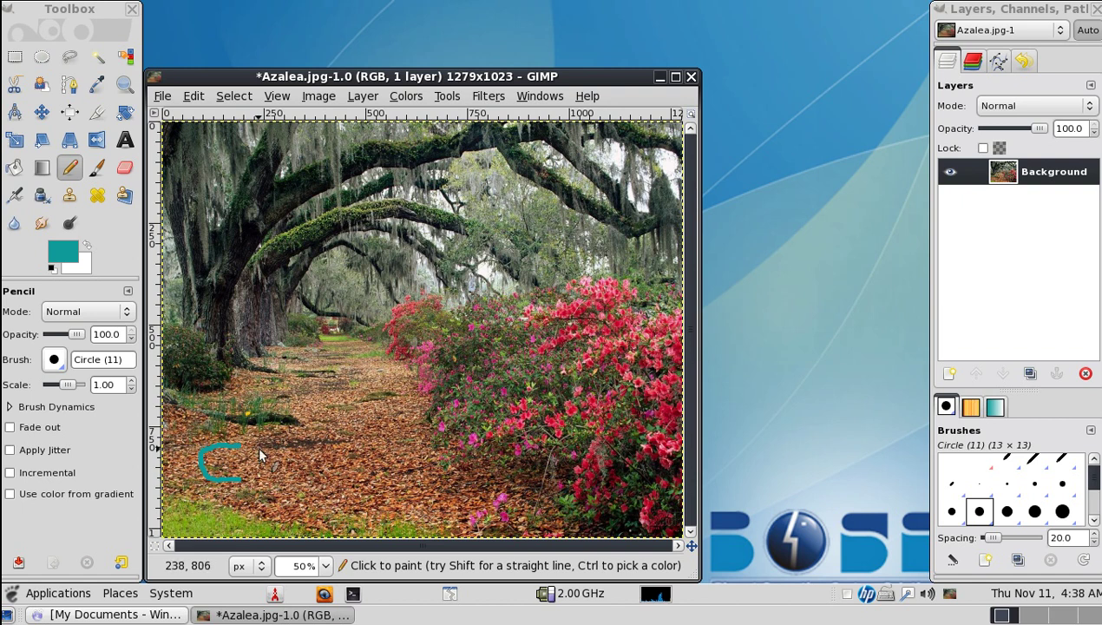
drag(262, 445, 256, 484)
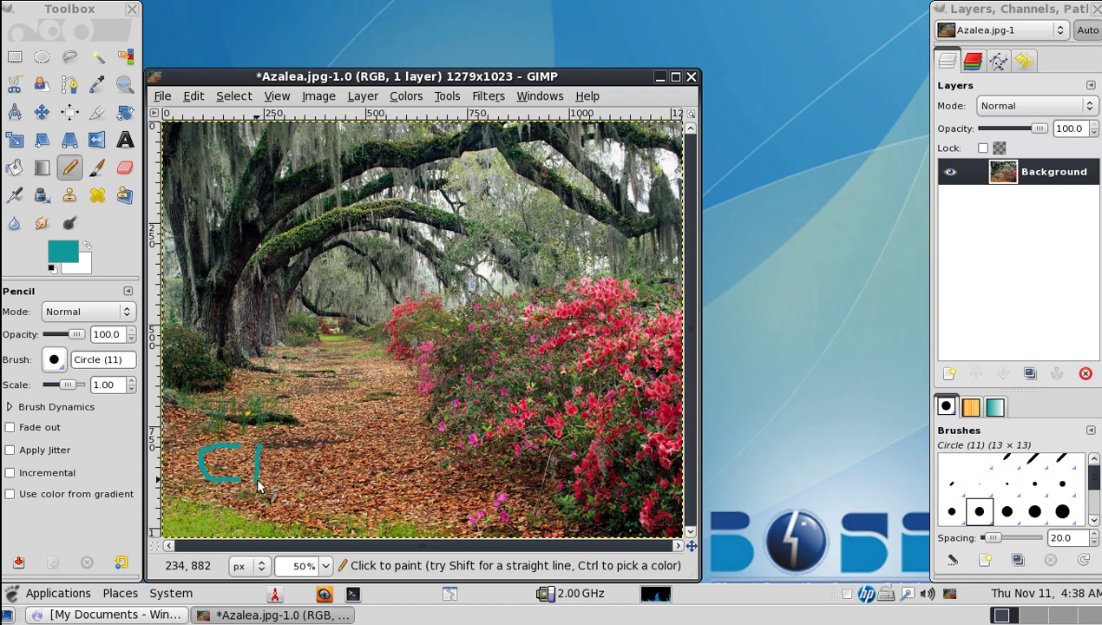
drag(260, 445, 261, 480)
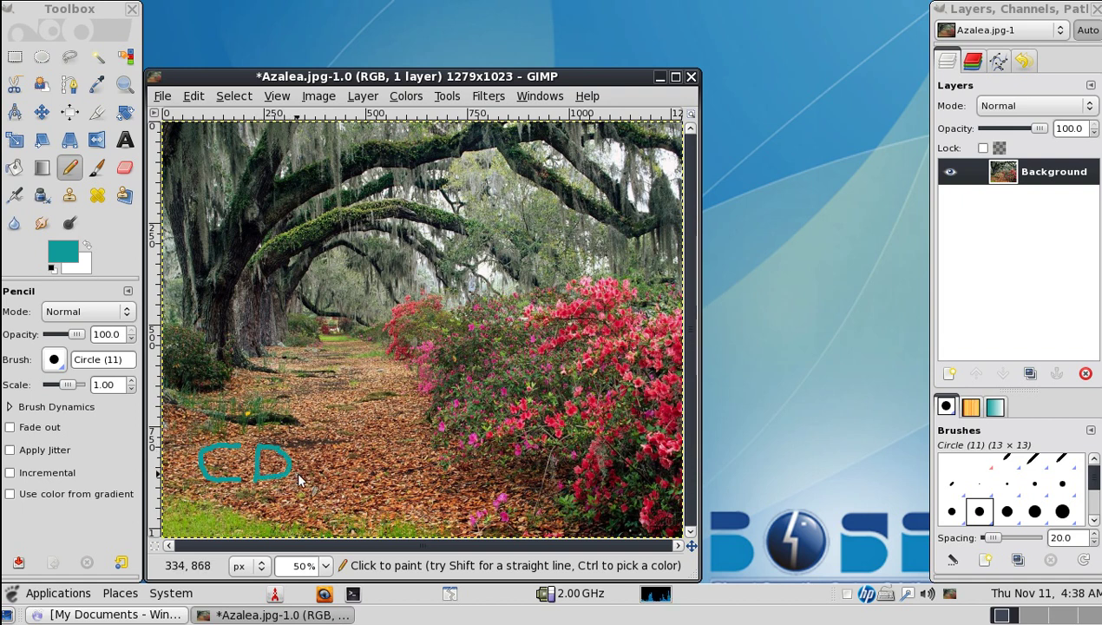
drag(303, 474, 332, 475)
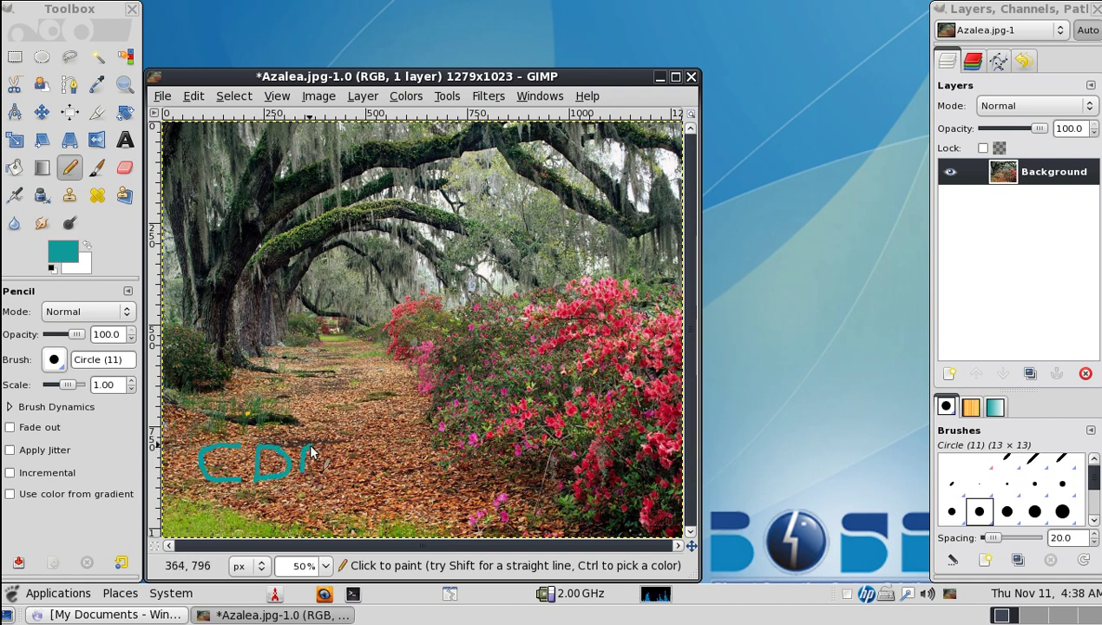
drag(305, 466, 381, 483)
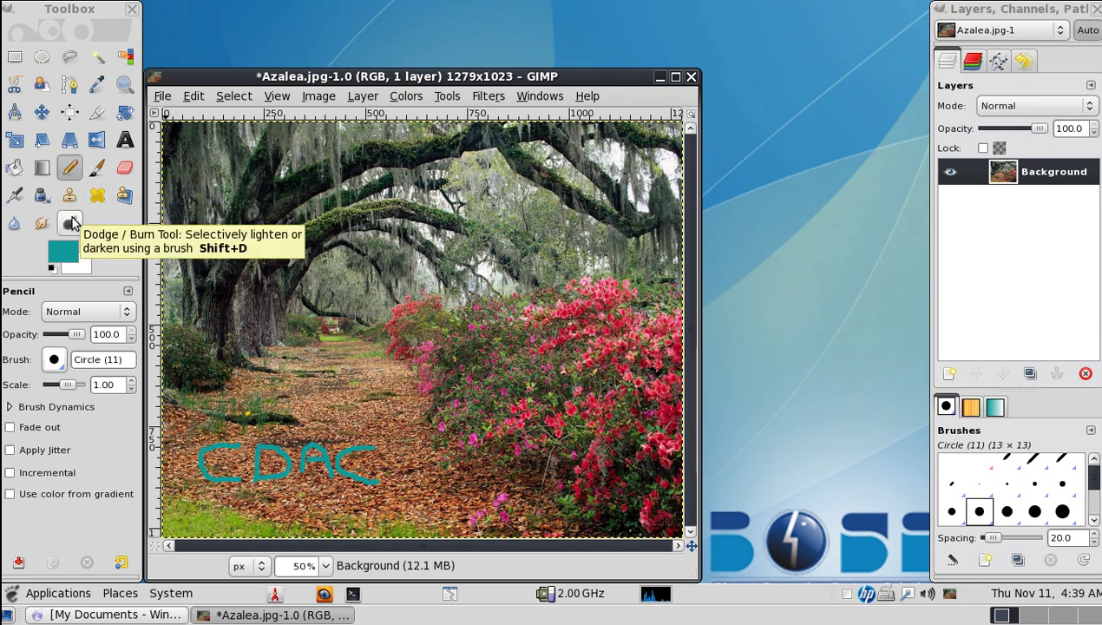
Step: Select the Dodge/Burn tool and dodge the leaves near the end of the lettering
click(72, 224)
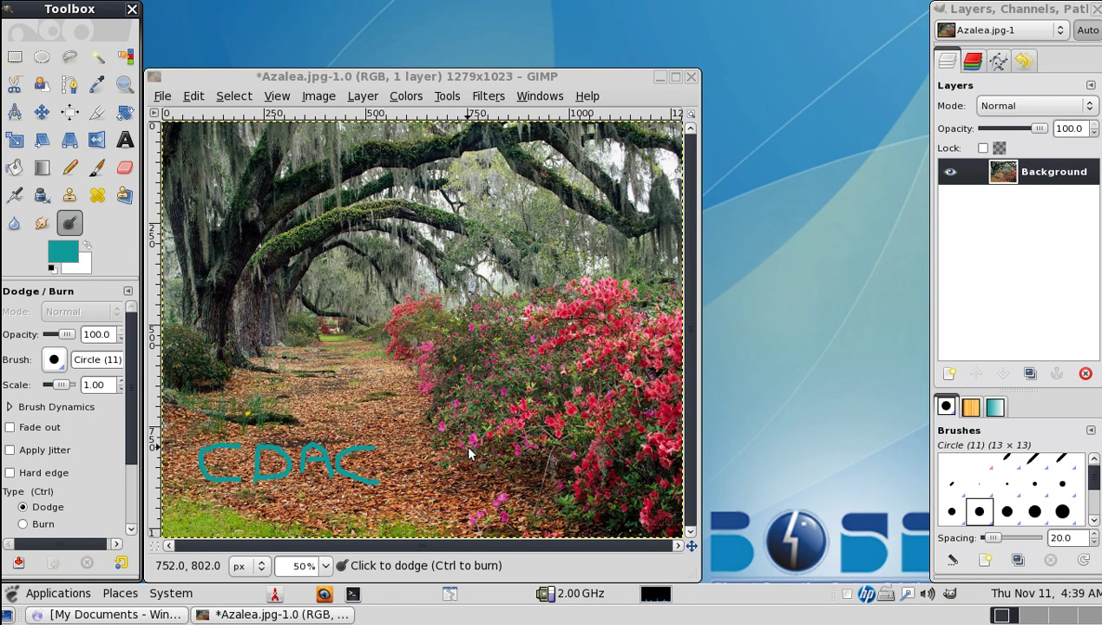
click(374, 457)
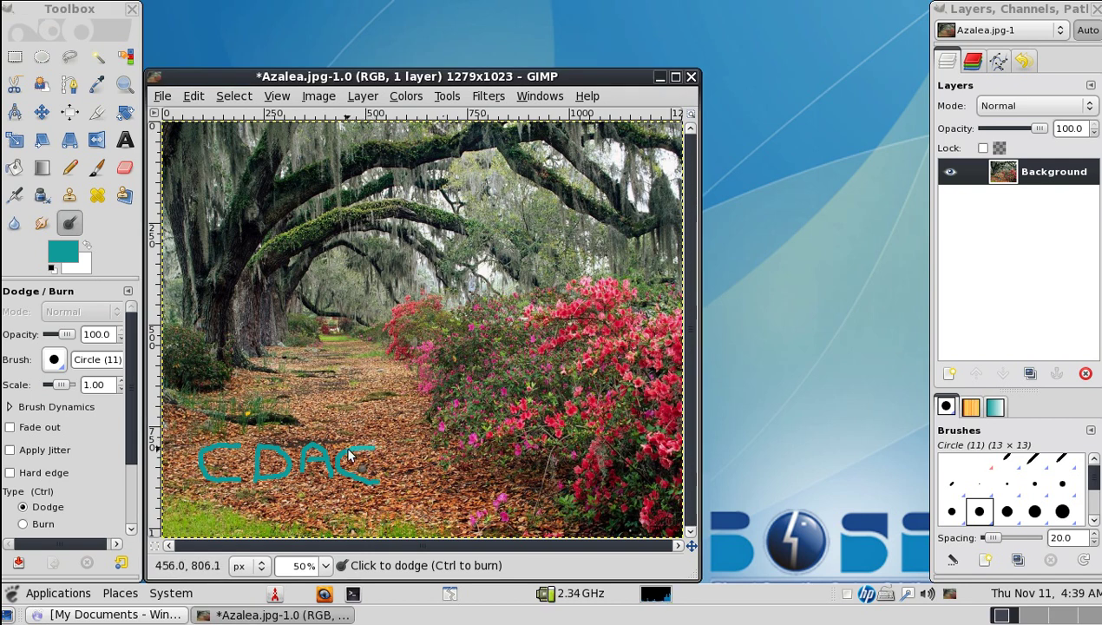
click(352, 461)
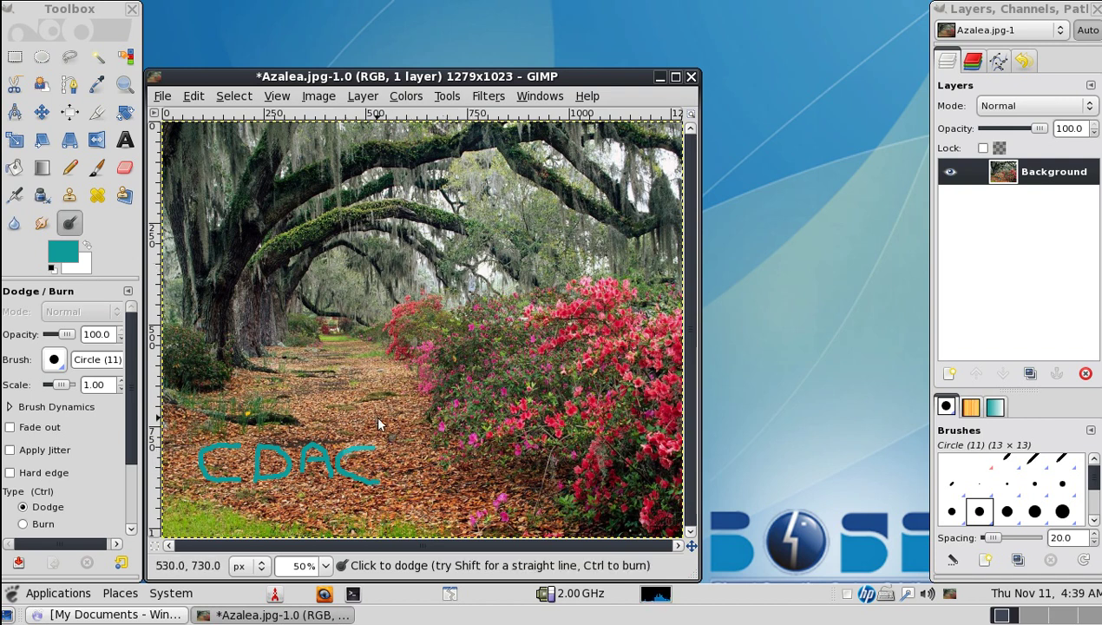
click(277, 97)
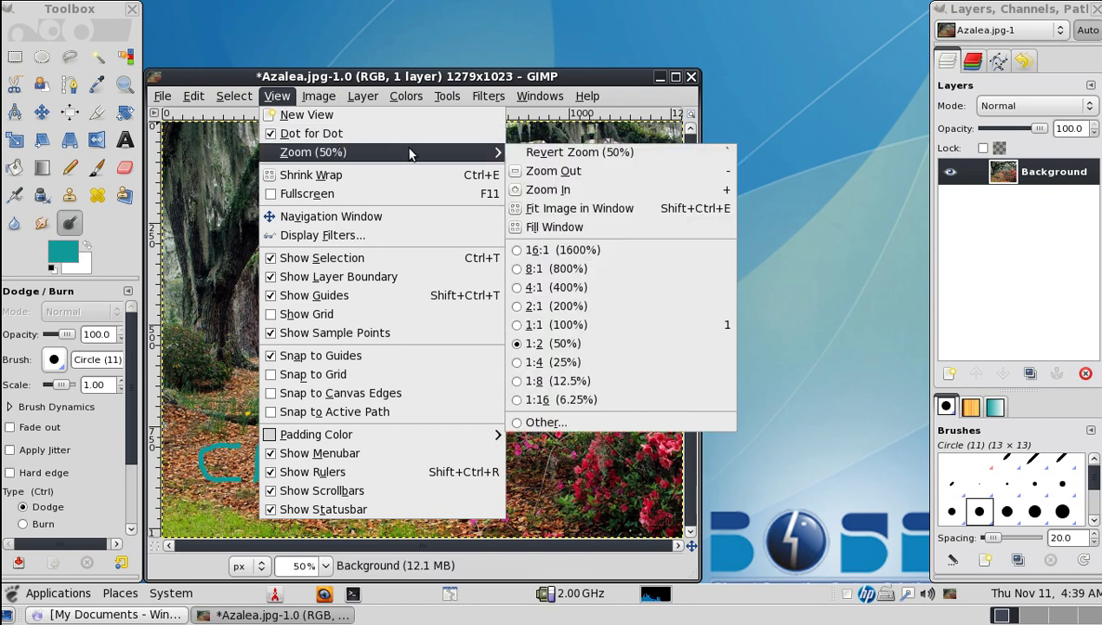
mouse_move(312, 152)
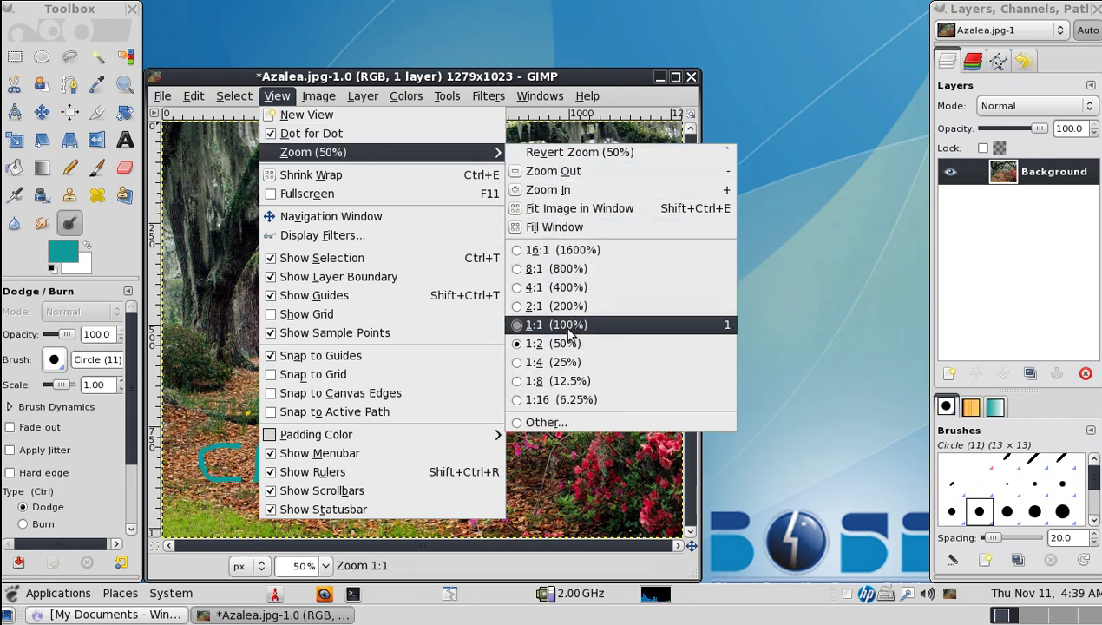
Step: Zoom to 1:1 (100%), maximize the image window, and dodge across the lettering's end
click(569, 330)
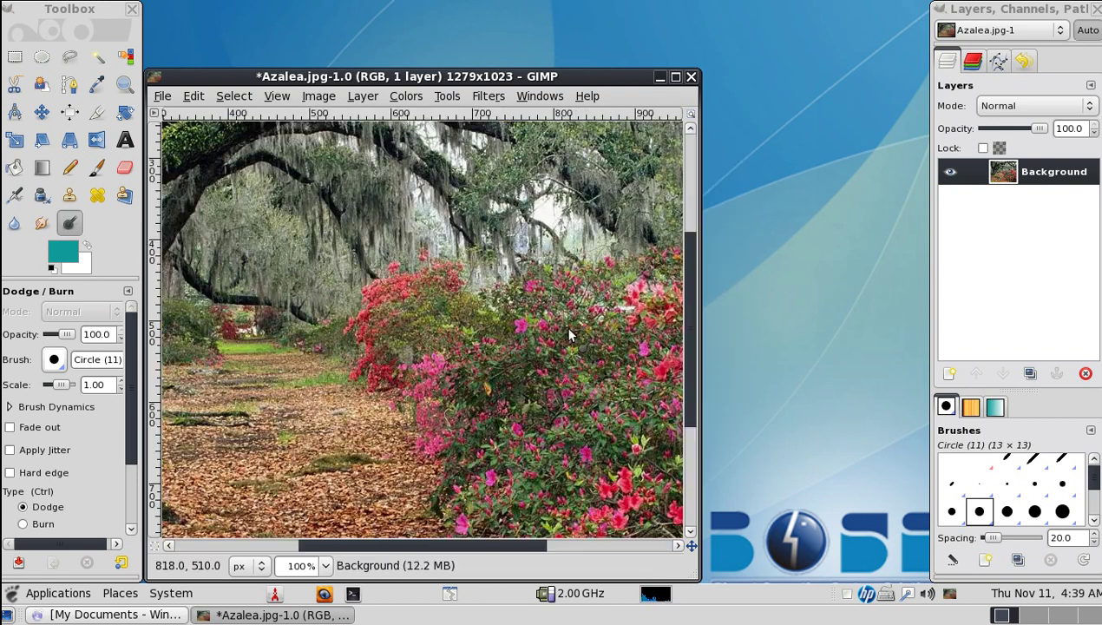
click(676, 78)
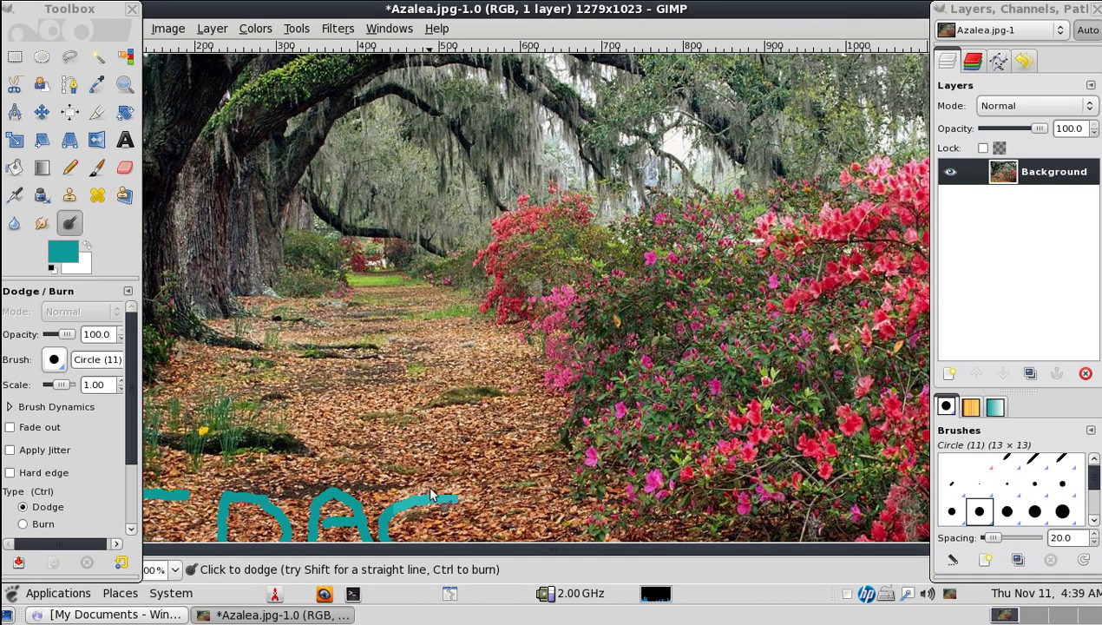
mouse_move(437, 496)
mouse_down()
mouse_move(459, 488)
mouse_move(380, 495)
mouse_up()
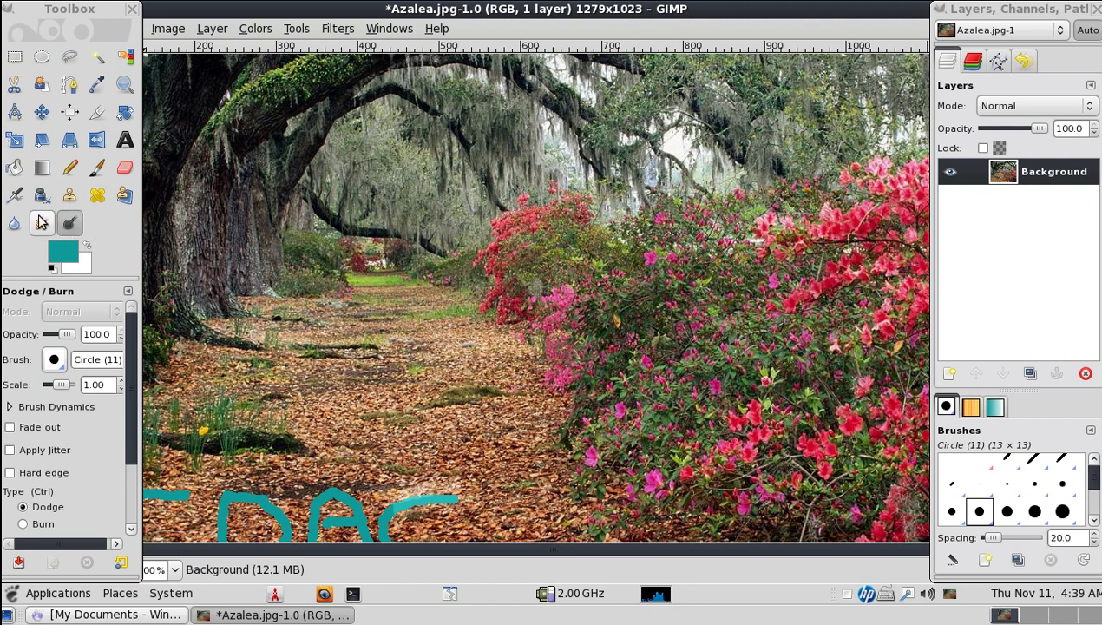
Step: Drag three Smudge strokes over the path above the lettering into a brown smear
click(41, 222)
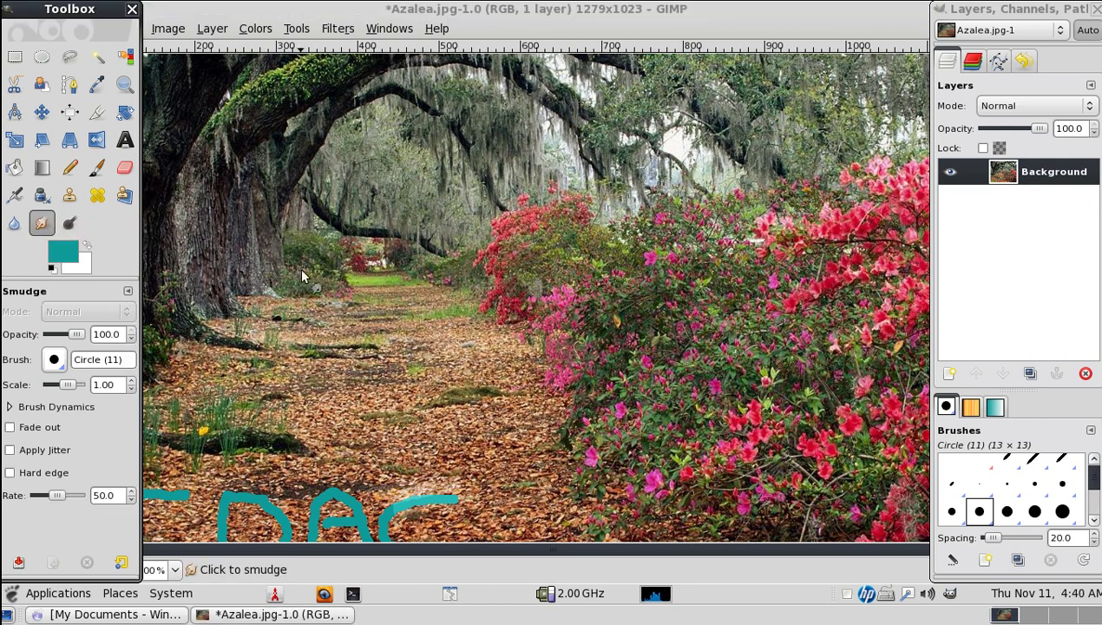
mouse_move(447, 513)
mouse_down()
mouse_move(436, 512)
mouse_move(465, 512)
mouse_move(440, 493)
mouse_move(436, 513)
mouse_move(455, 498)
mouse_move(460, 519)
mouse_move(495, 521)
mouse_move(474, 432)
mouse_move(386, 451)
mouse_move(477, 479)
mouse_move(347, 460)
mouse_move(418, 462)
mouse_up()
mouse_move(353, 452)
mouse_down()
mouse_move(425, 432)
mouse_move(369, 430)
mouse_move(476, 430)
mouse_move(400, 438)
mouse_move(474, 427)
mouse_move(393, 424)
mouse_move(451, 414)
mouse_move(347, 408)
mouse_move(486, 398)
mouse_move(355, 402)
mouse_up()
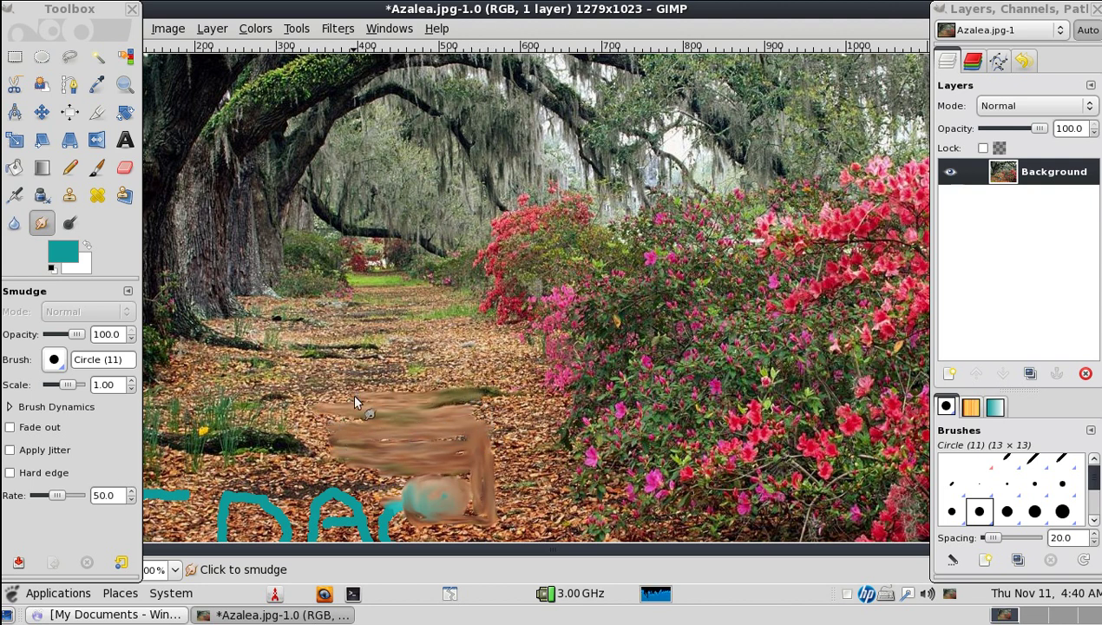
mouse_move(470, 387)
mouse_down()
mouse_move(330, 390)
mouse_move(447, 376)
mouse_move(341, 380)
mouse_up()
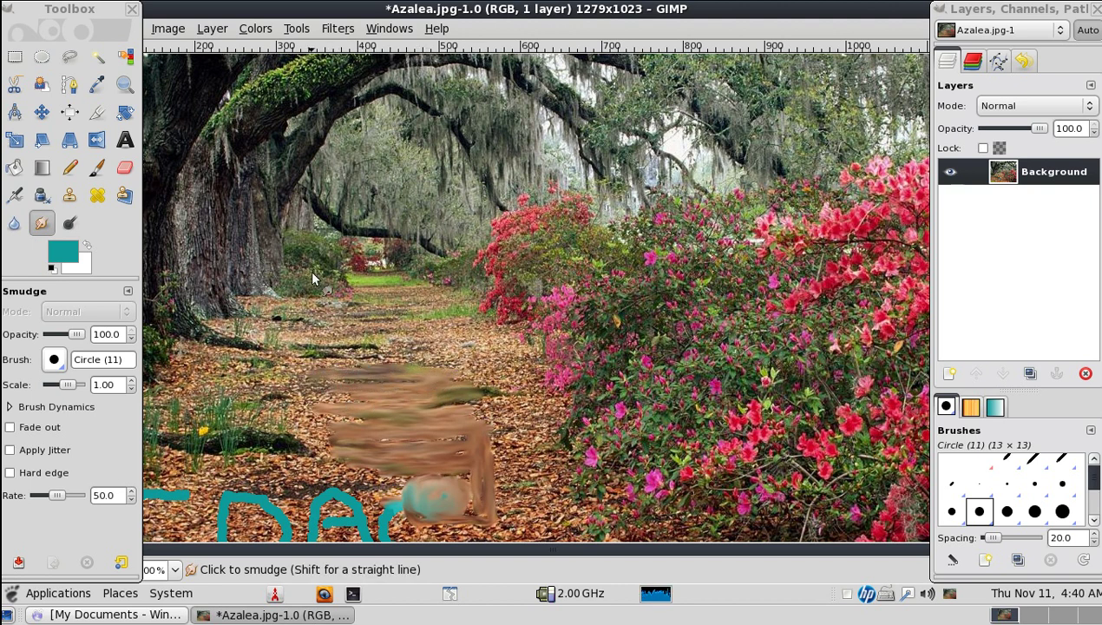
Step: Airbrush a yellow streak up the middle of the path using the Sparks brush
click(19, 197)
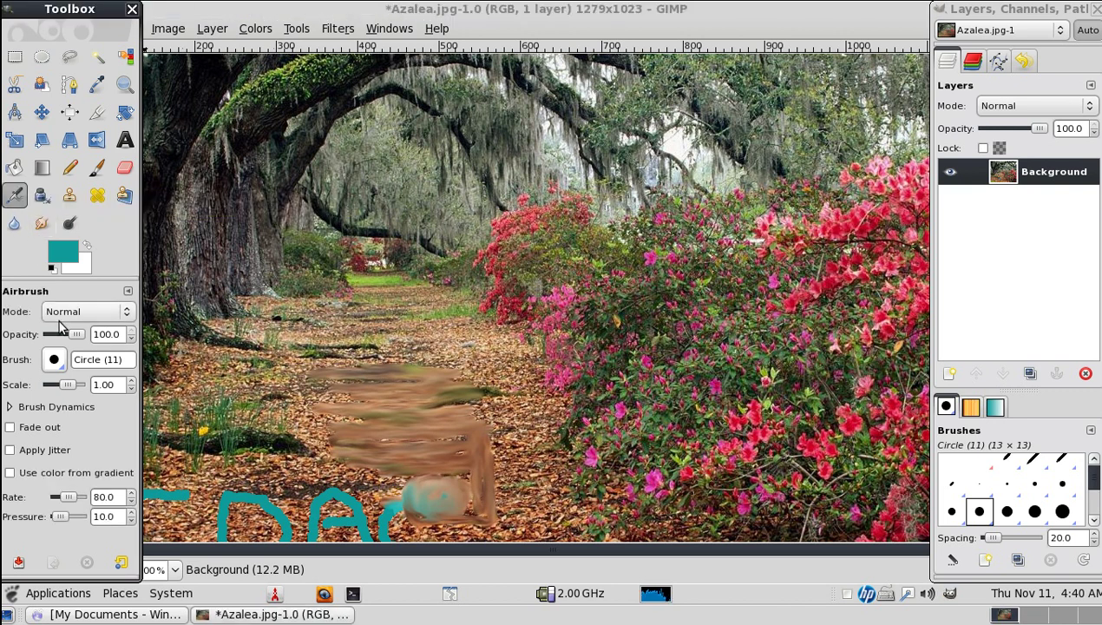
click(61, 359)
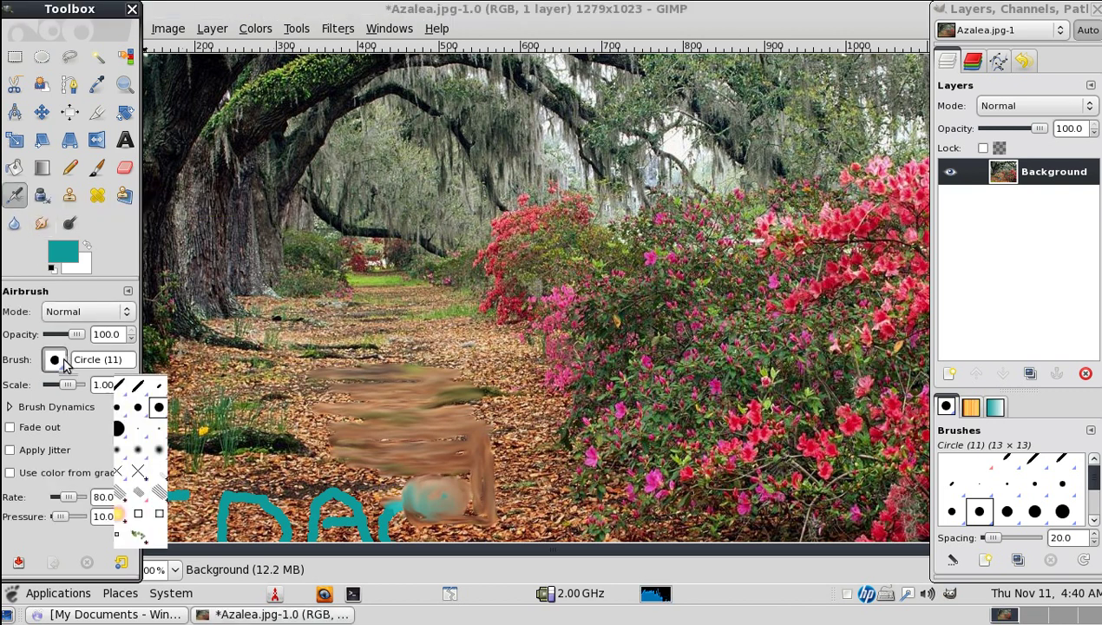
click(116, 516)
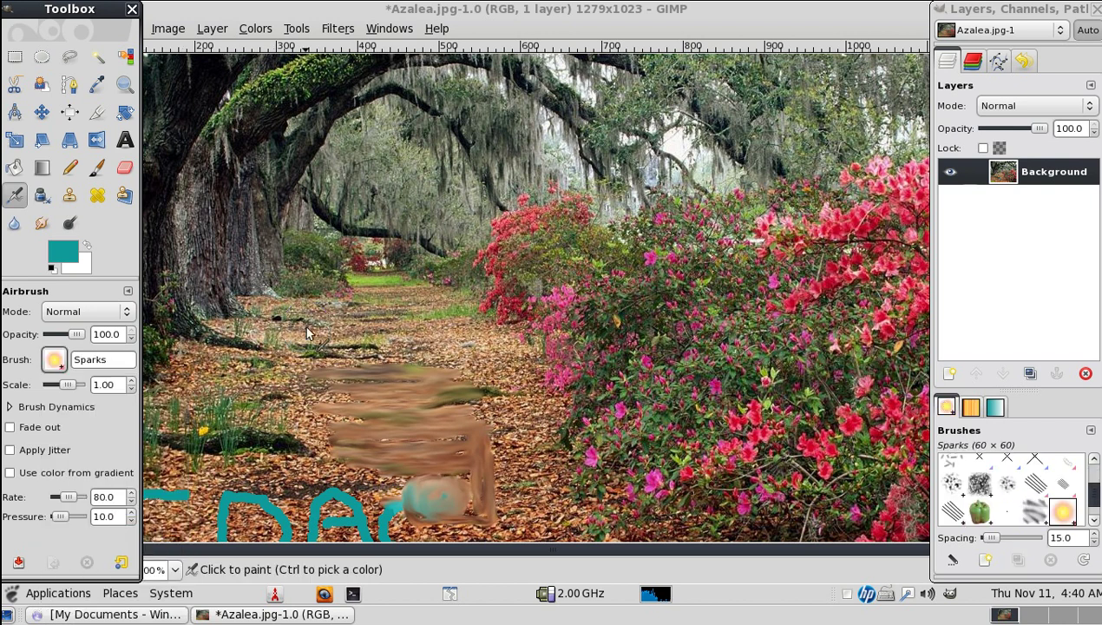
click(365, 341)
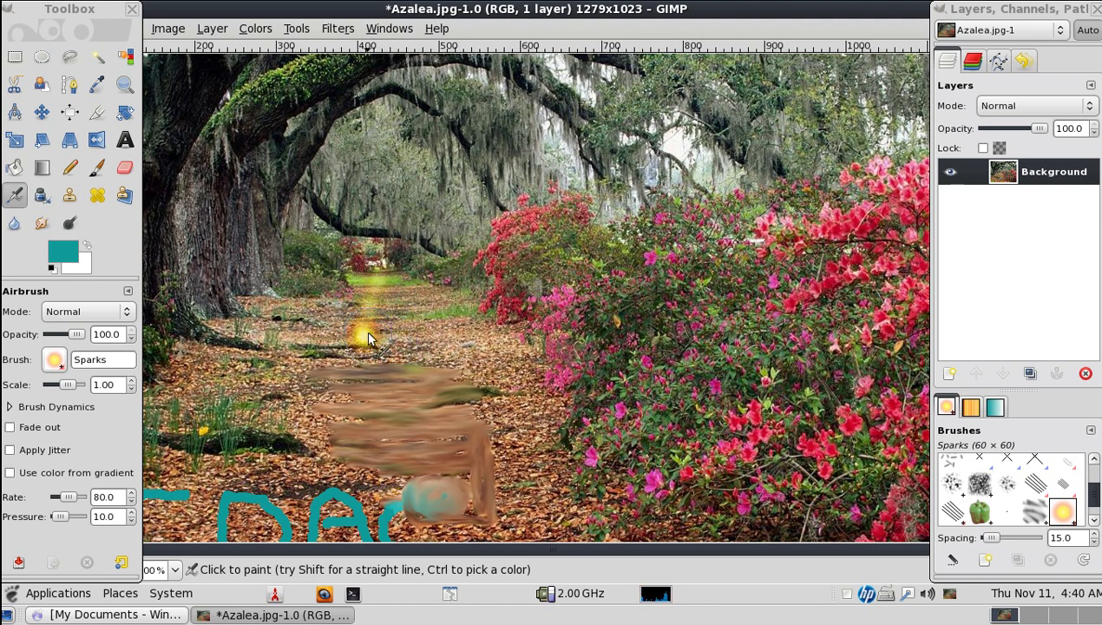
drag(388, 268, 401, 240)
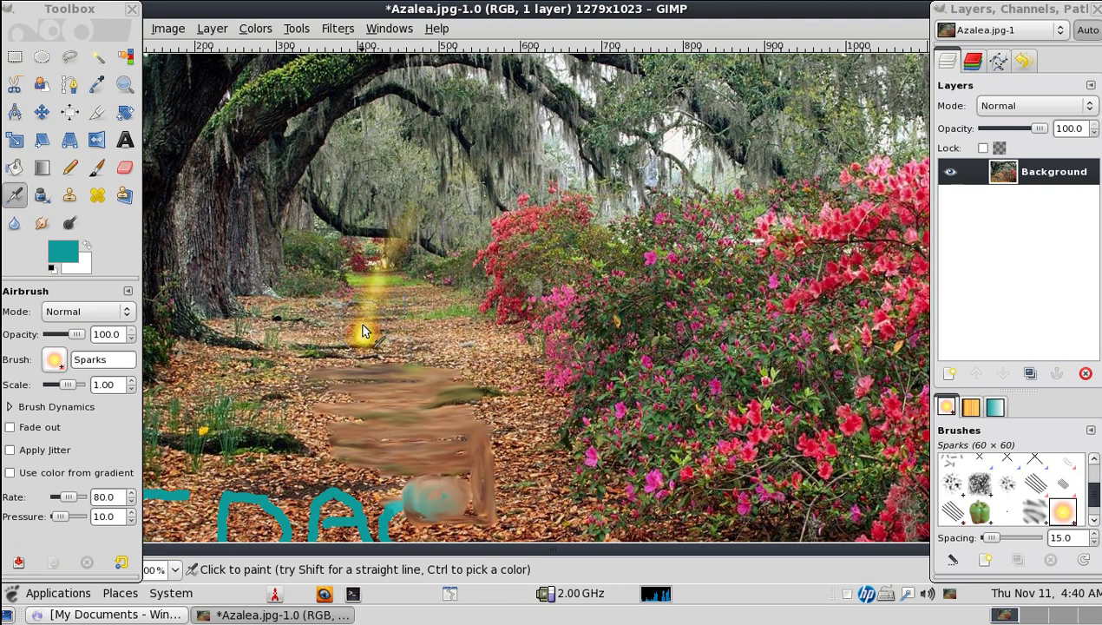
drag(368, 317, 363, 295)
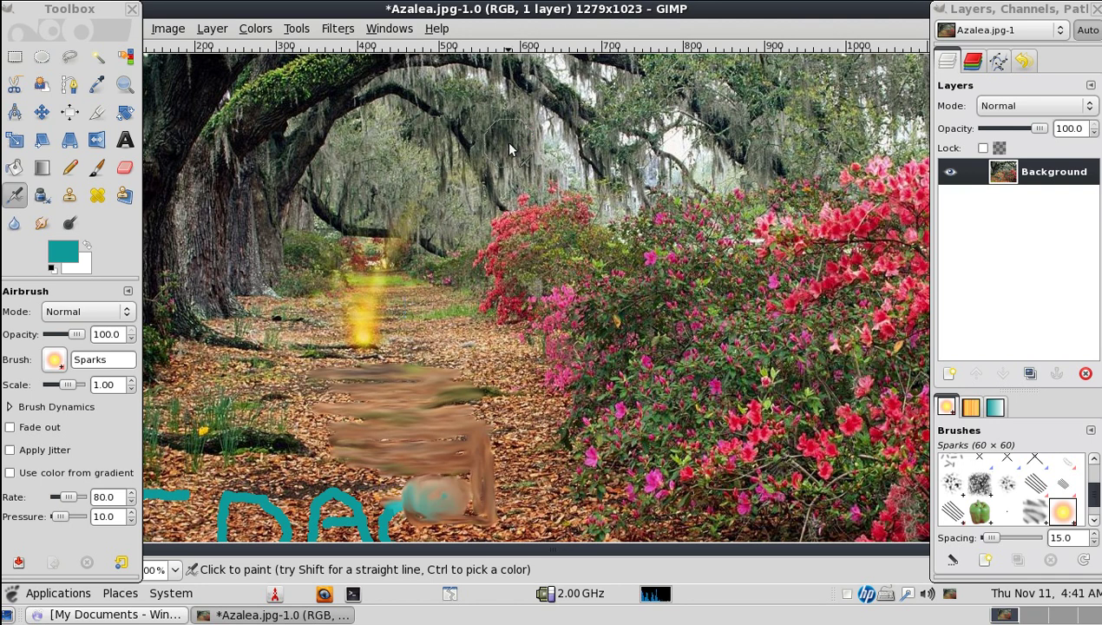
Step: Apply Despeckle with adaptive median at radius 8 to the photo
click(352, 31)
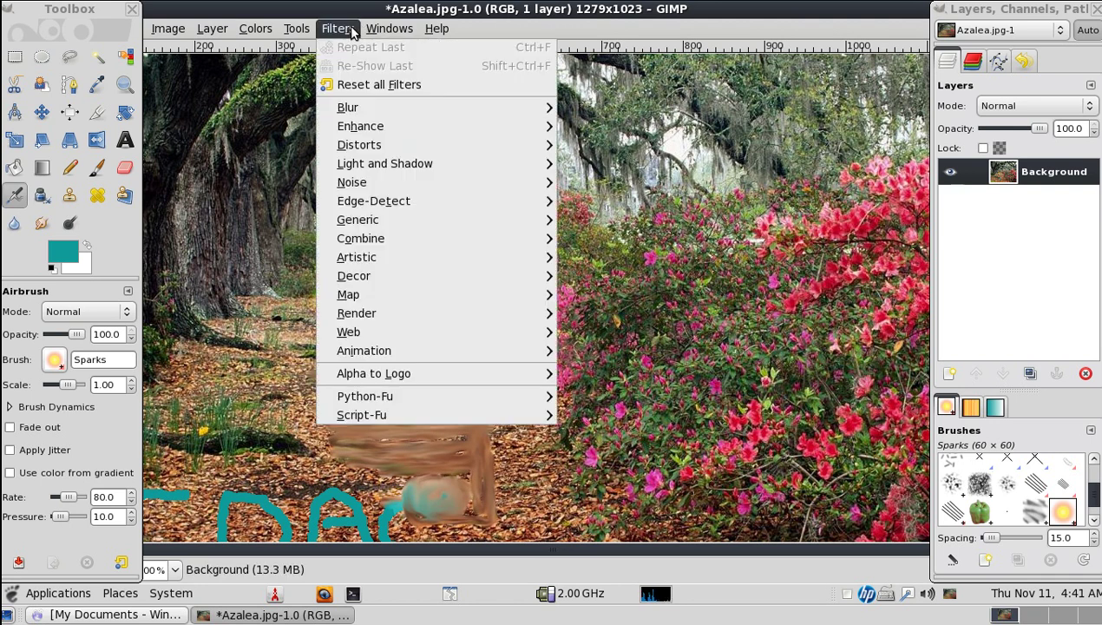
mouse_move(361, 126)
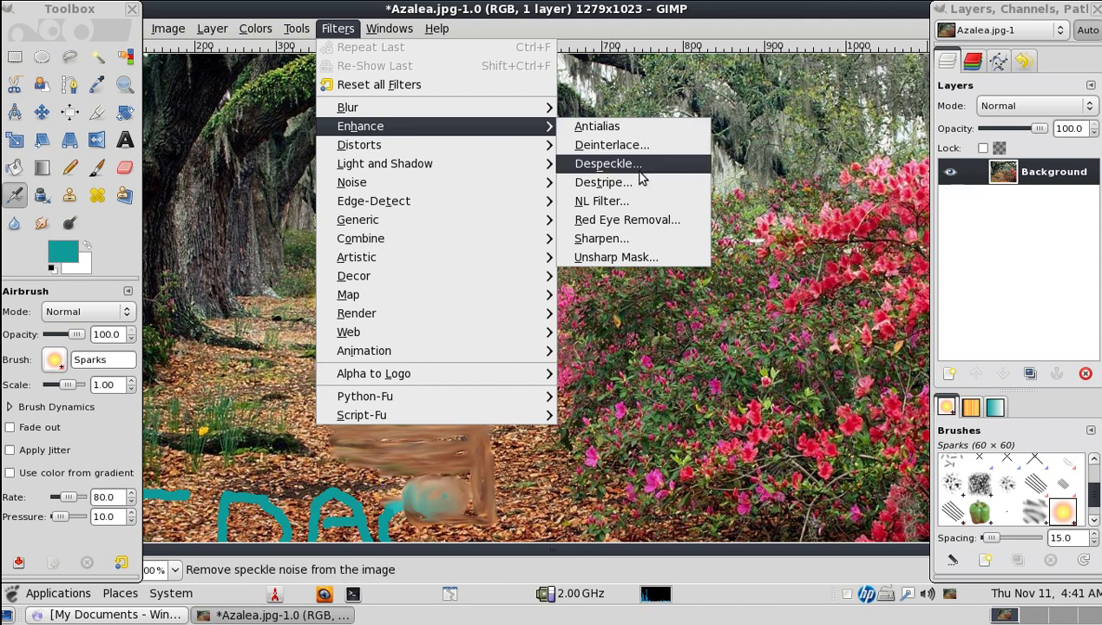
click(642, 173)
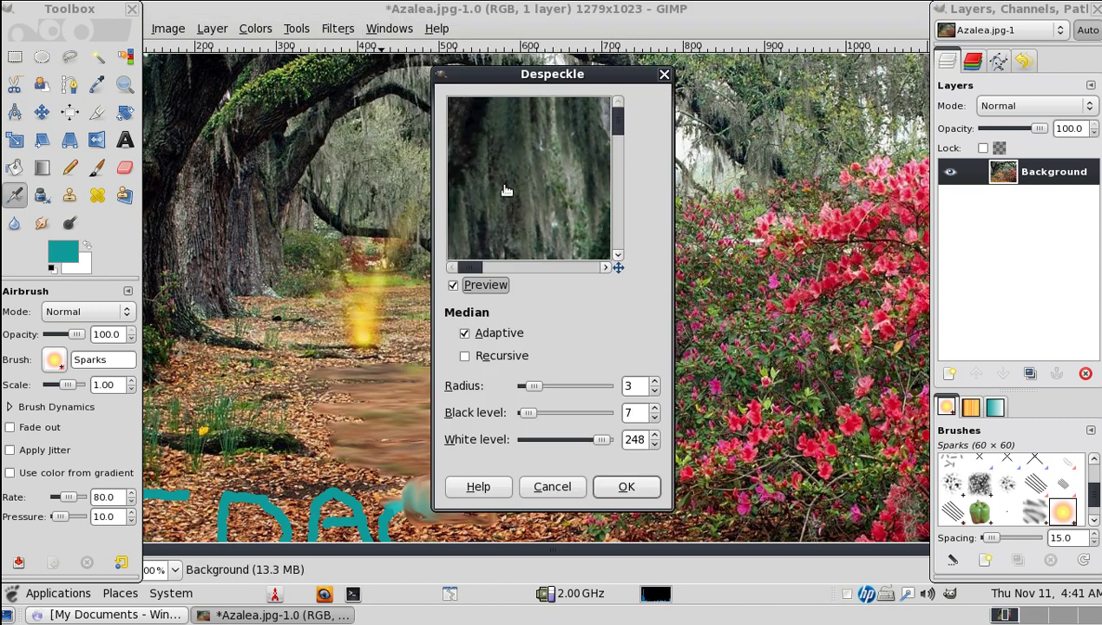
click(551, 388)
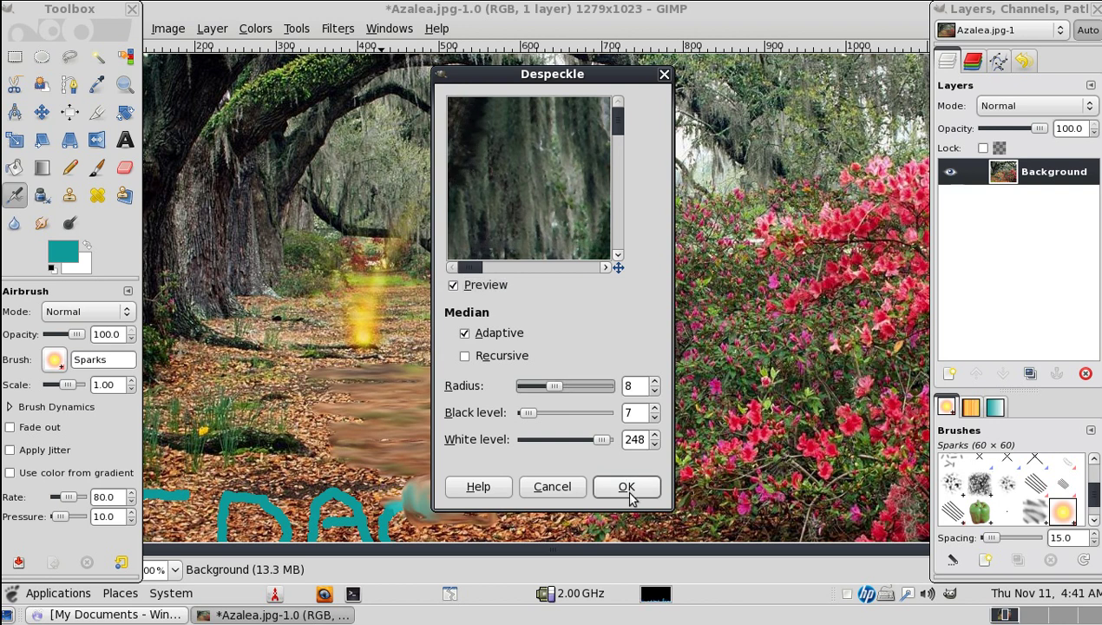
click(626, 488)
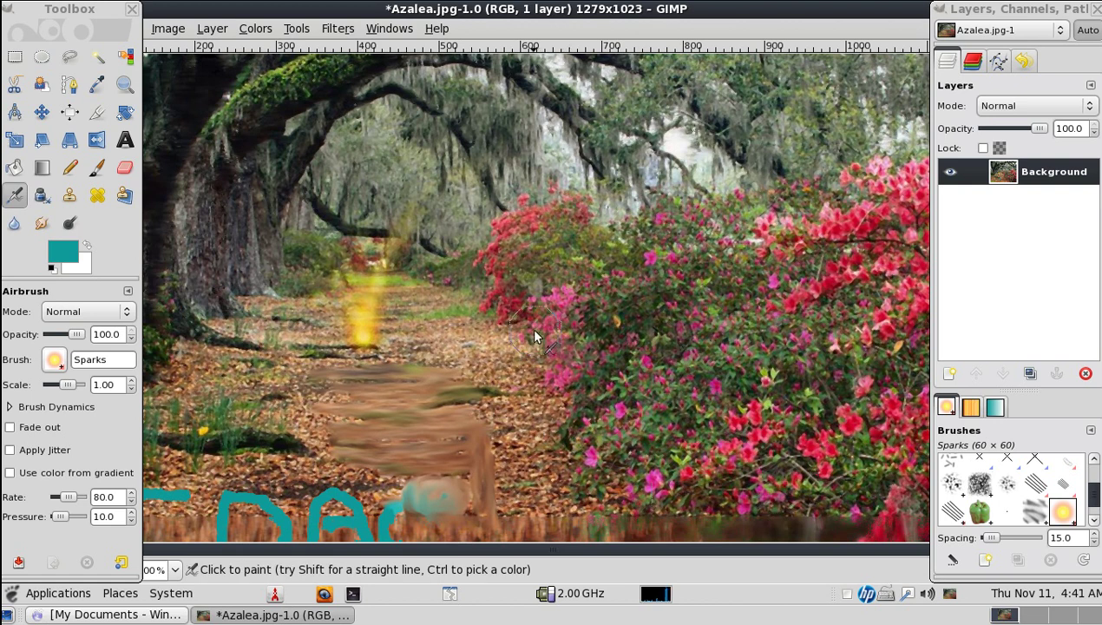
Step: Apply the Sparkle filter with its default settings
click(350, 29)
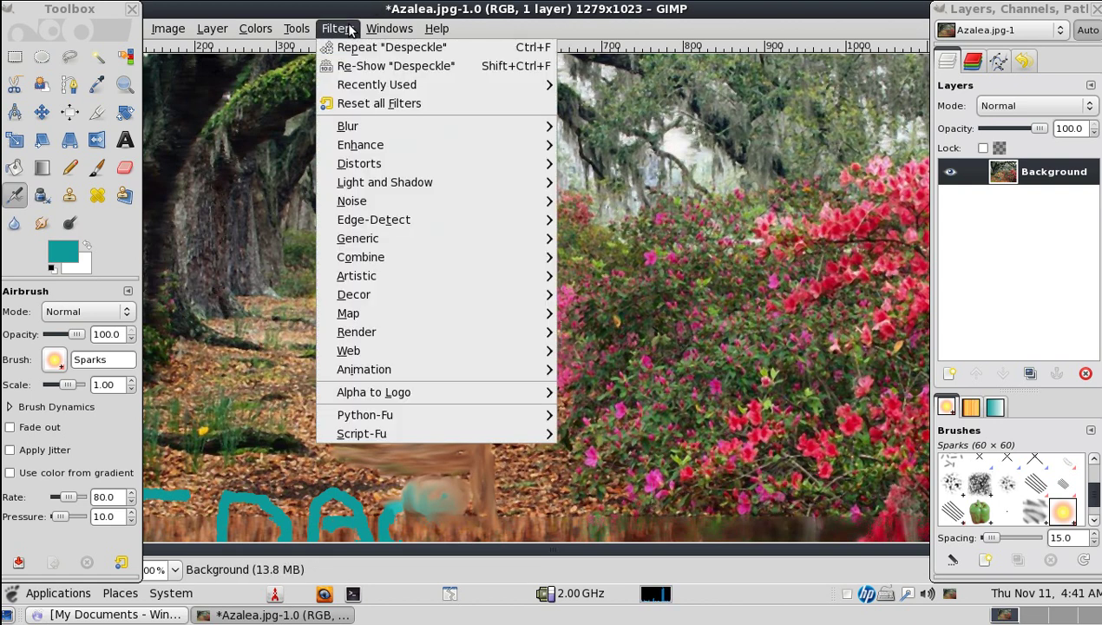
mouse_move(385, 182)
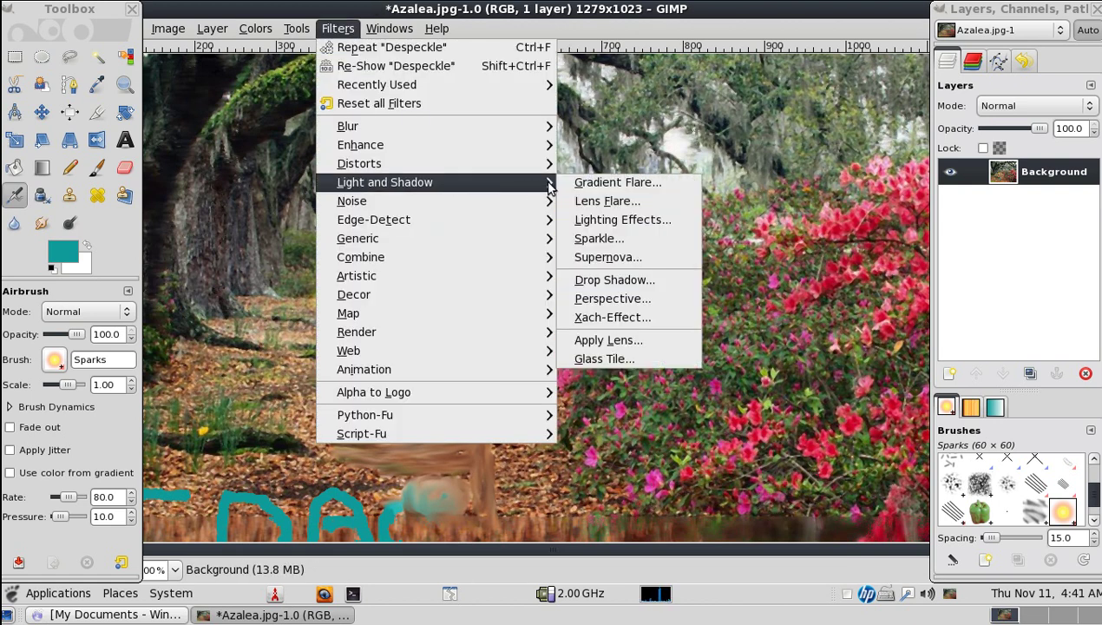
click(632, 241)
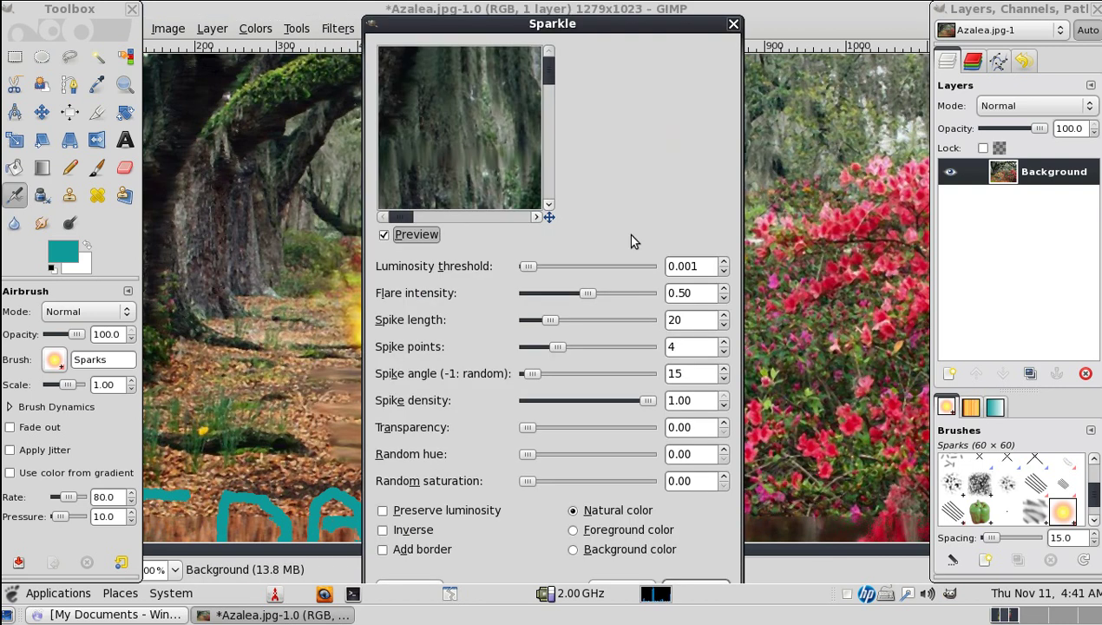
drag(606, 32, 607, 17)
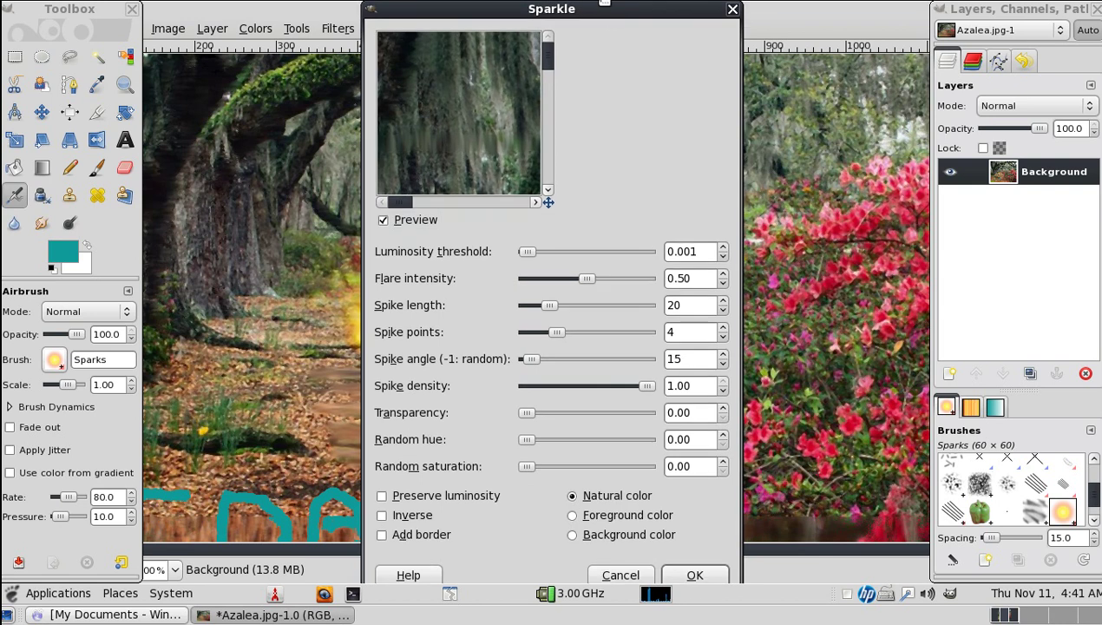
click(697, 575)
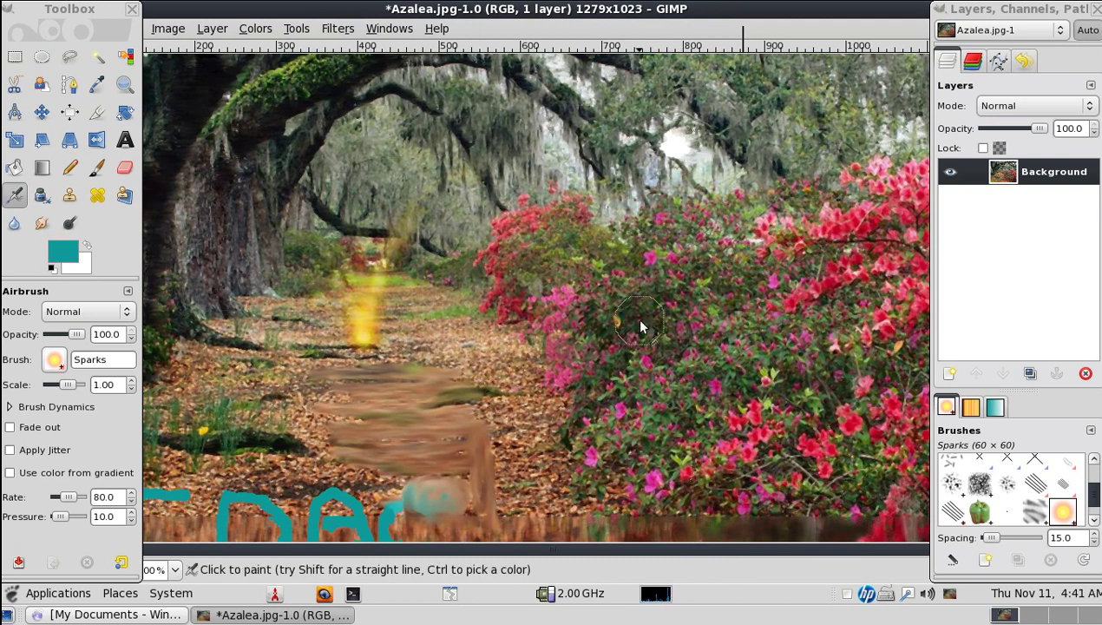
Step: Apply the Lighting Effects filter at distance 0.250 to darken the edges
click(338, 29)
mouse_move(385, 182)
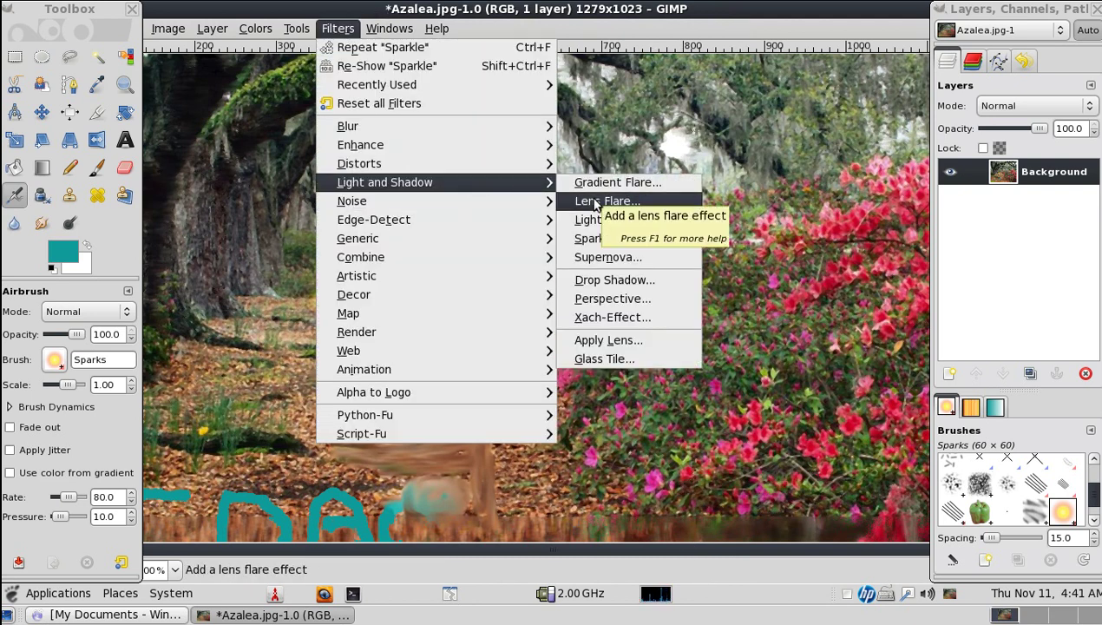
click(597, 218)
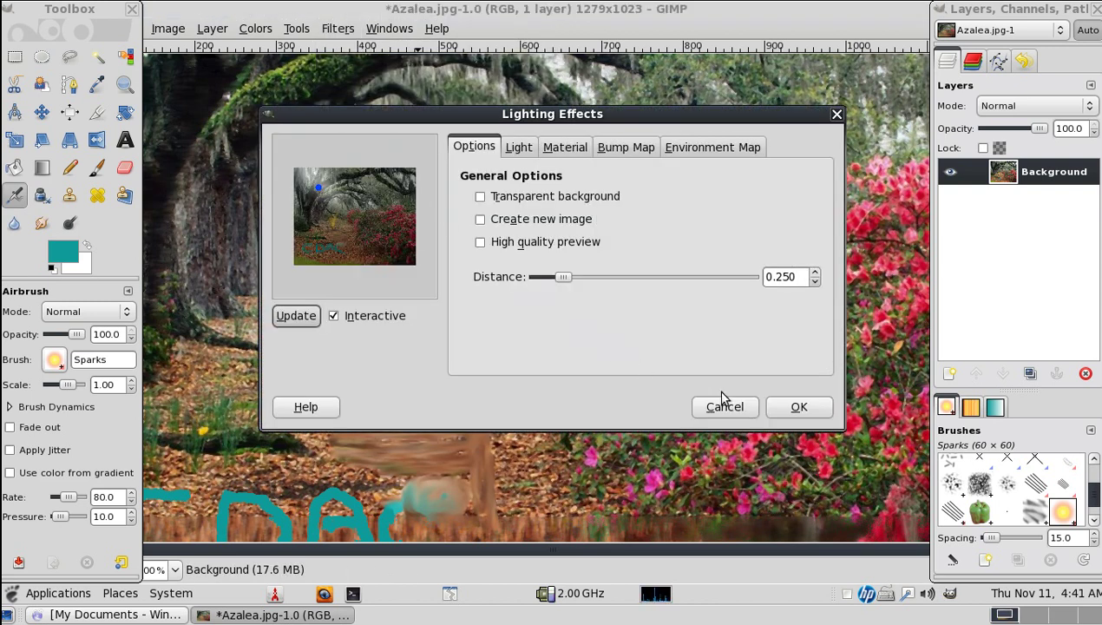
click(788, 411)
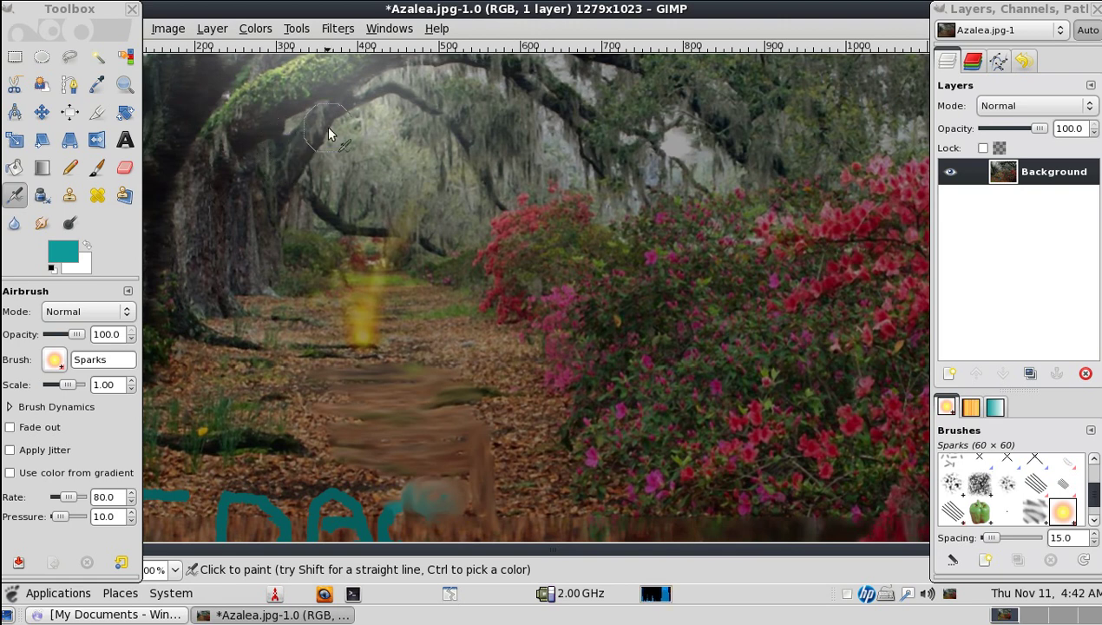
click(394, 31)
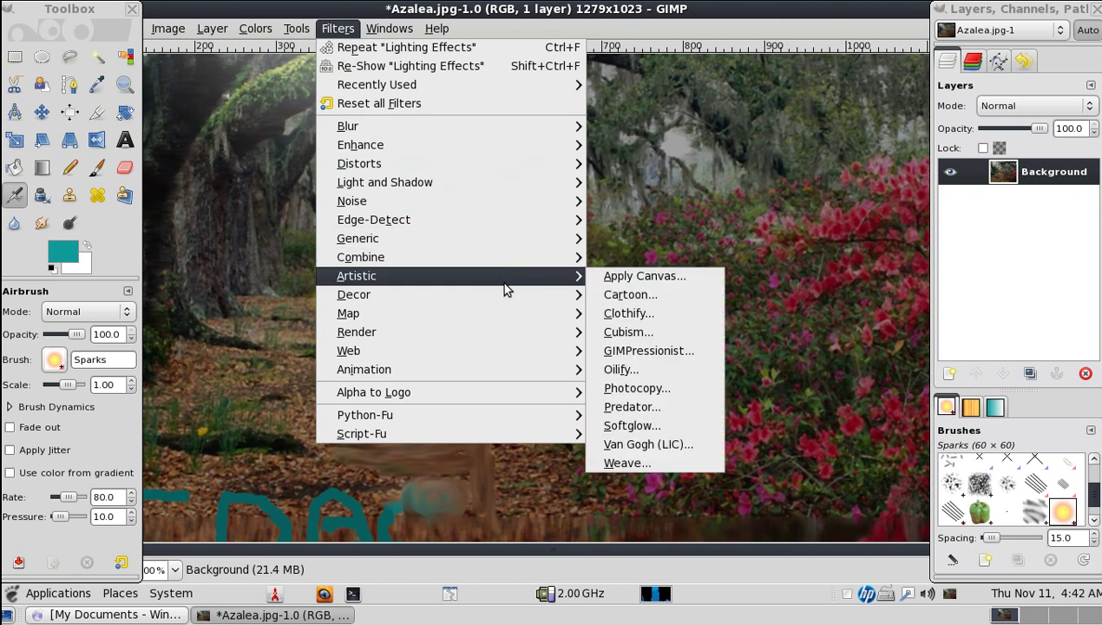
mouse_move(451, 294)
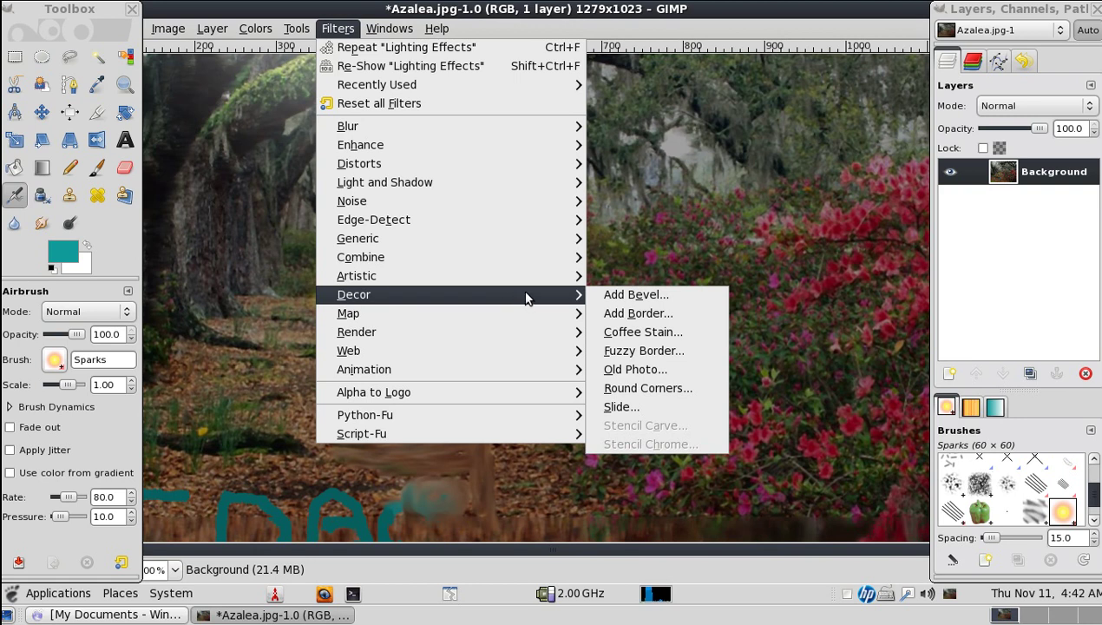
Step: Run Old Photo on a copy with defocus, sepia and a 20-pixel border
click(649, 370)
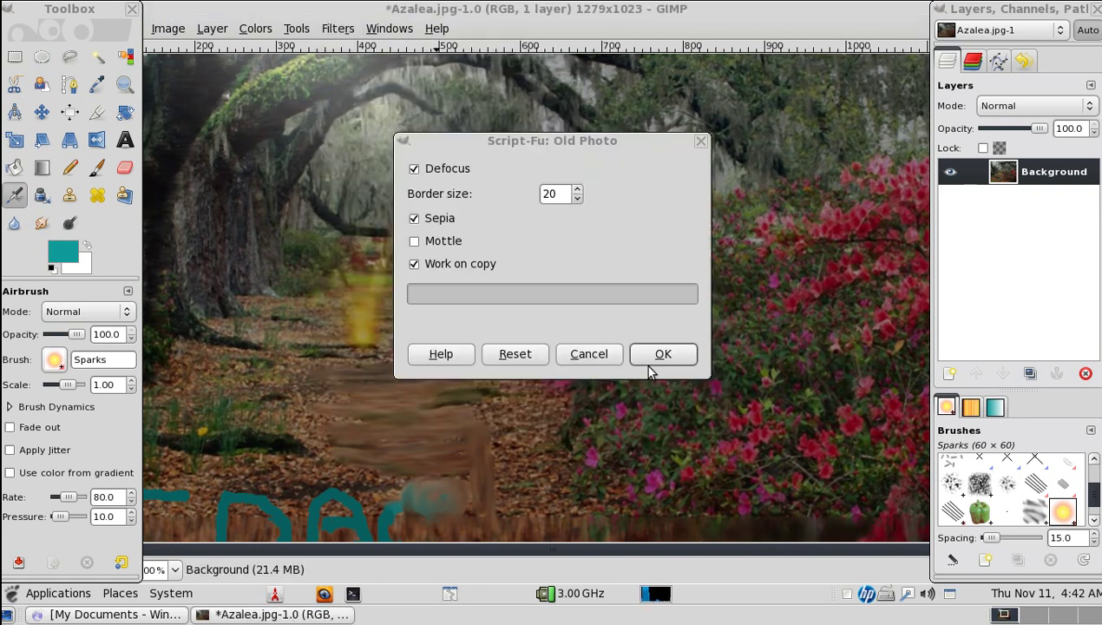
click(663, 354)
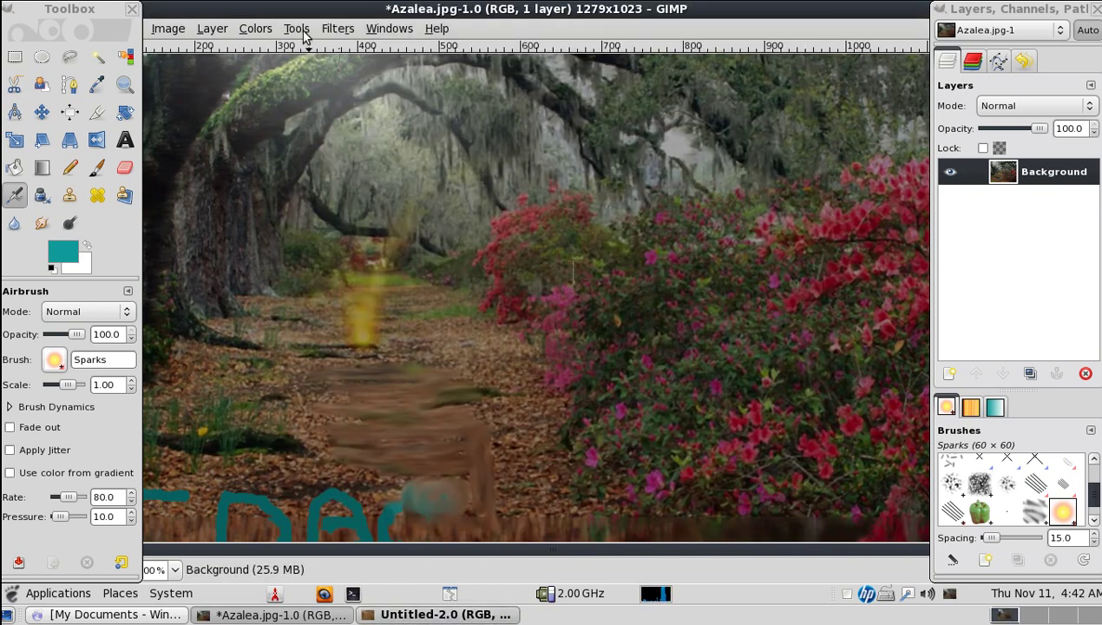
Step: Set the shadows' colour balance to 24 red, 81 green and 51 blue for a green-teal cast
click(255, 29)
click(258, 49)
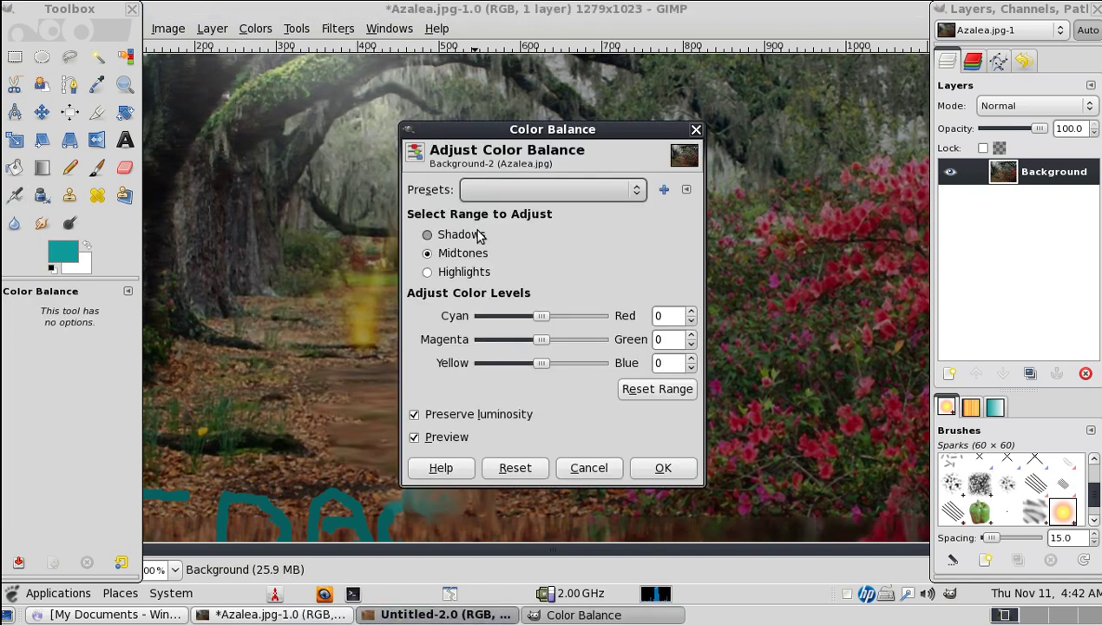
click(460, 234)
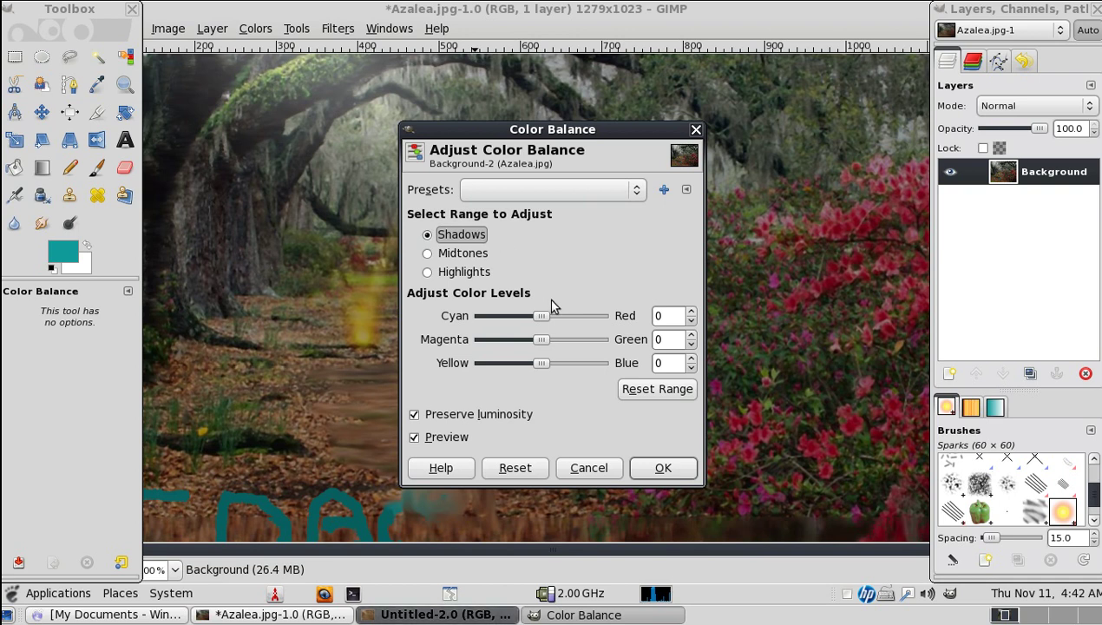
drag(542, 317, 580, 320)
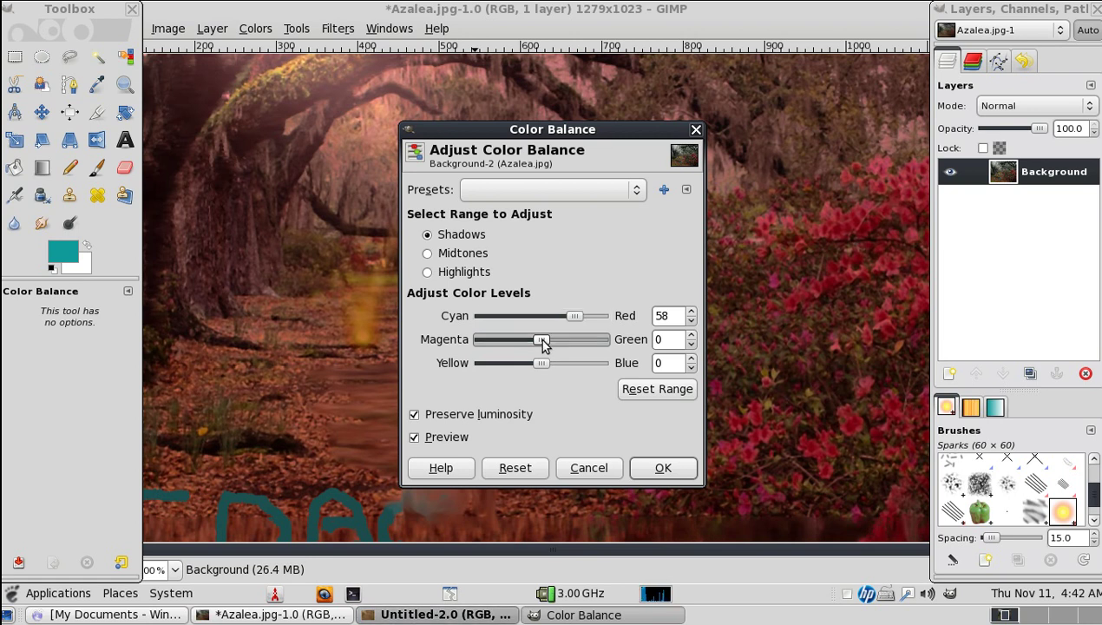
mouse_move(543, 342)
mouse_down()
mouse_move(492, 343)
mouse_move(591, 342)
mouse_move(556, 319)
mouse_up()
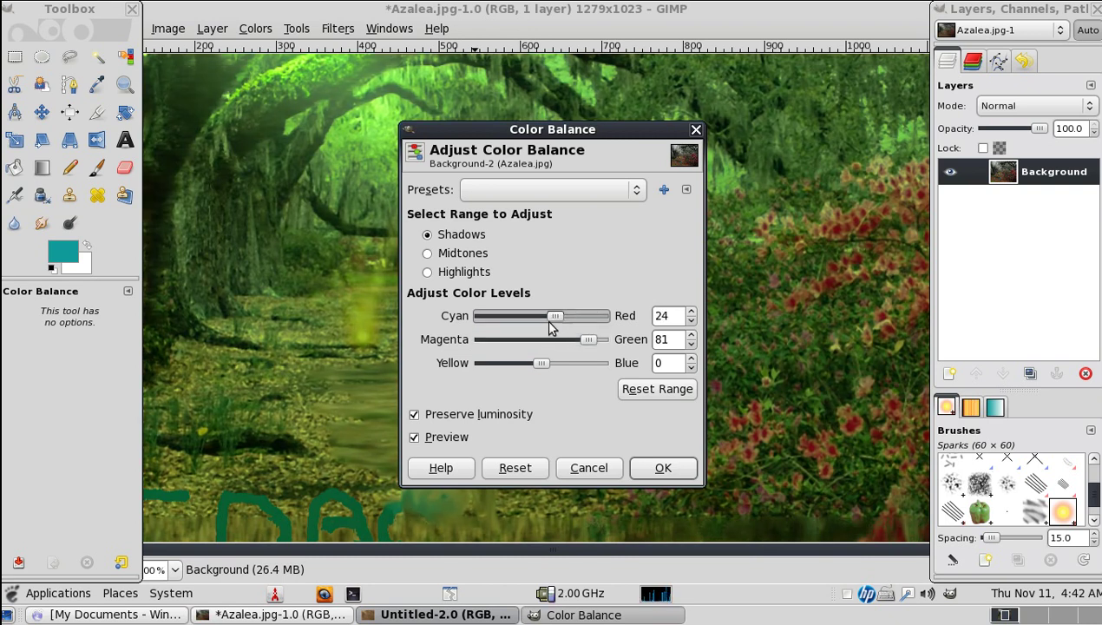
mouse_move(540, 363)
mouse_down()
mouse_move(524, 364)
mouse_move(571, 365)
mouse_up()
click(663, 467)
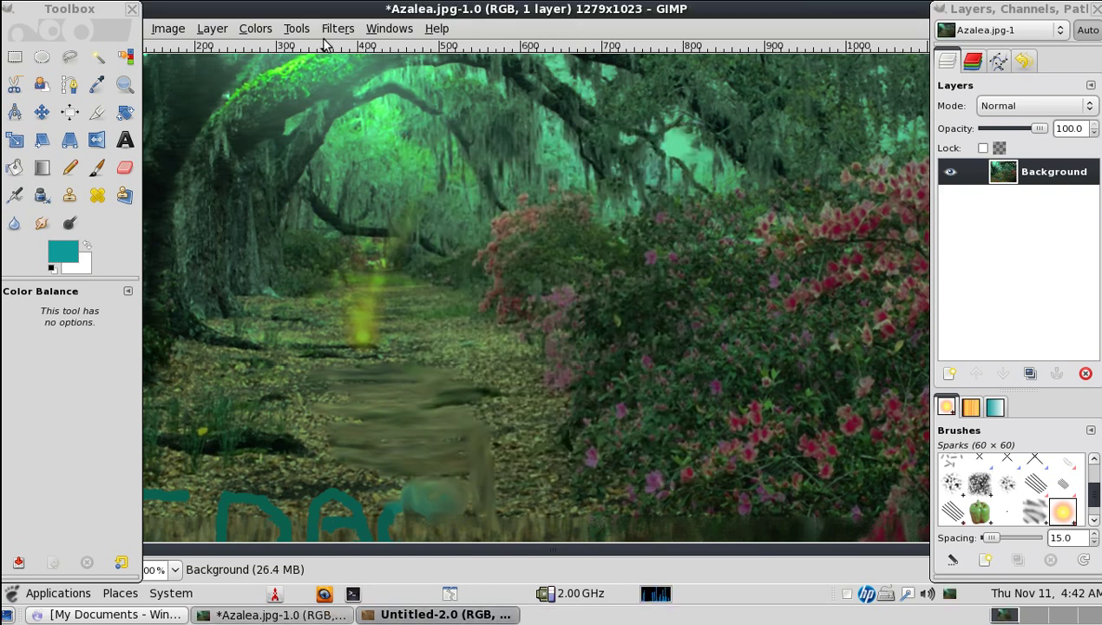
Step: Preview different Posterize level counts, then cancel so the colours stay unreduced
click(248, 30)
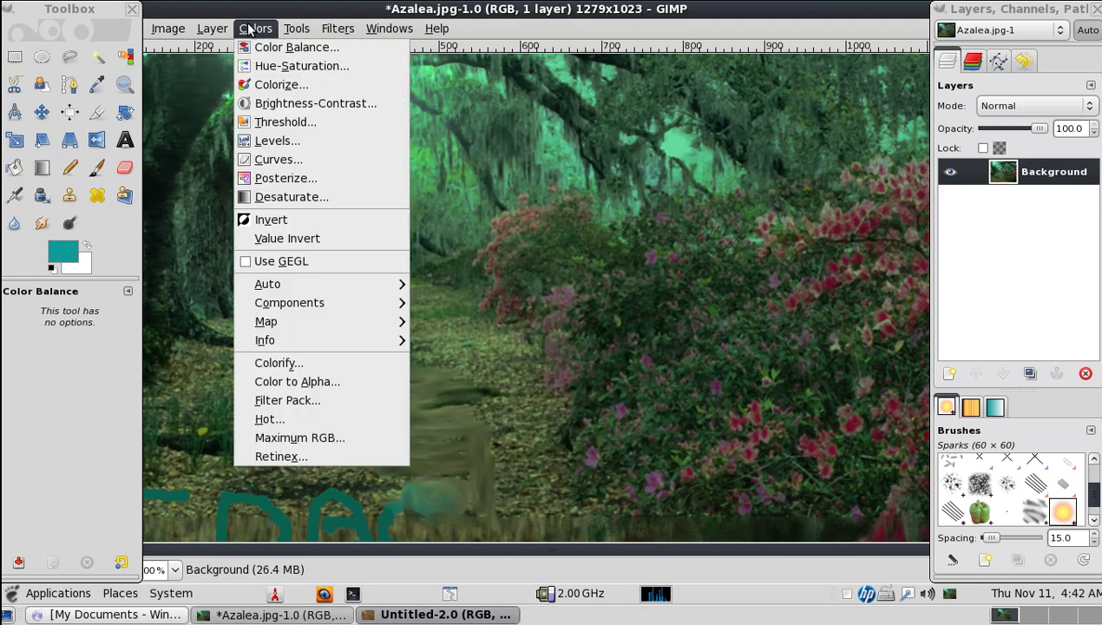
click(303, 180)
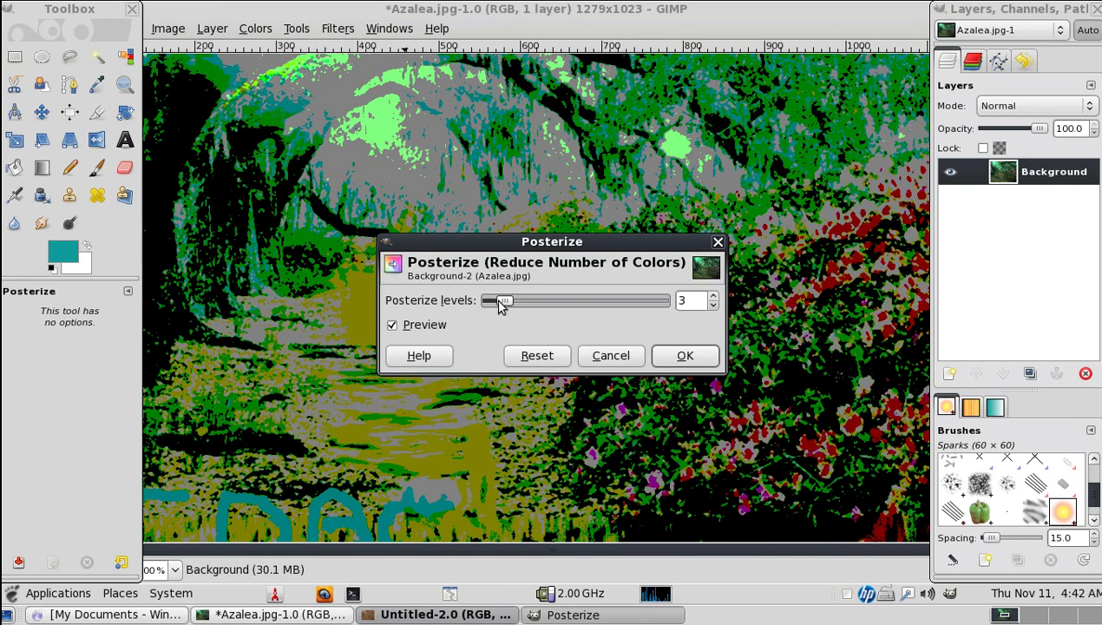
mouse_move(502, 304)
mouse_down()
mouse_move(489, 305)
mouse_move(660, 305)
mouse_move(643, 303)
mouse_up()
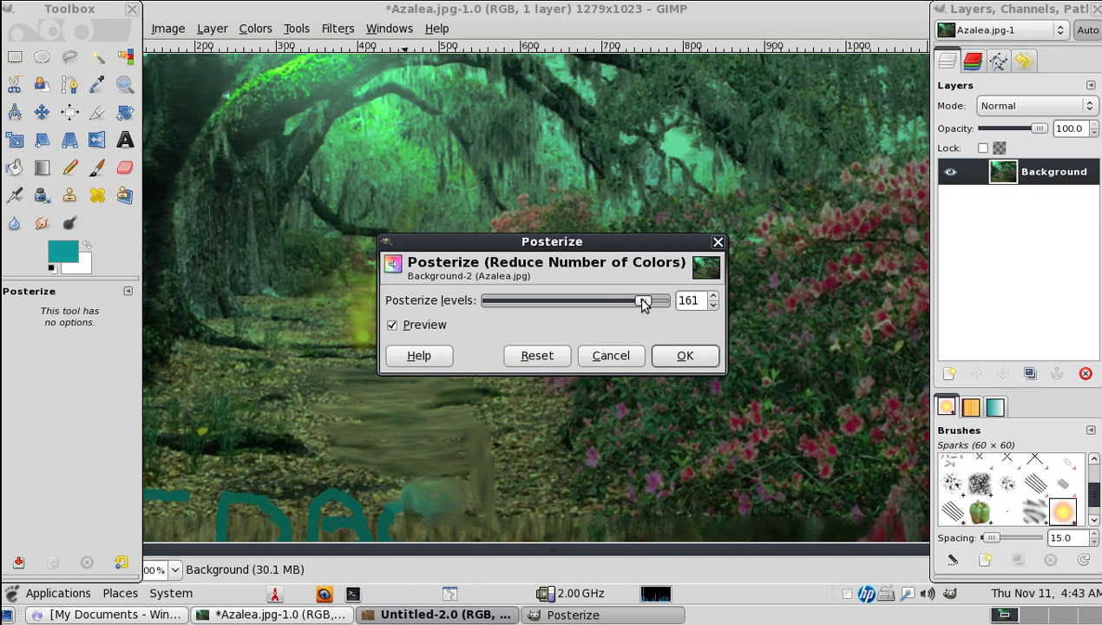
click(611, 356)
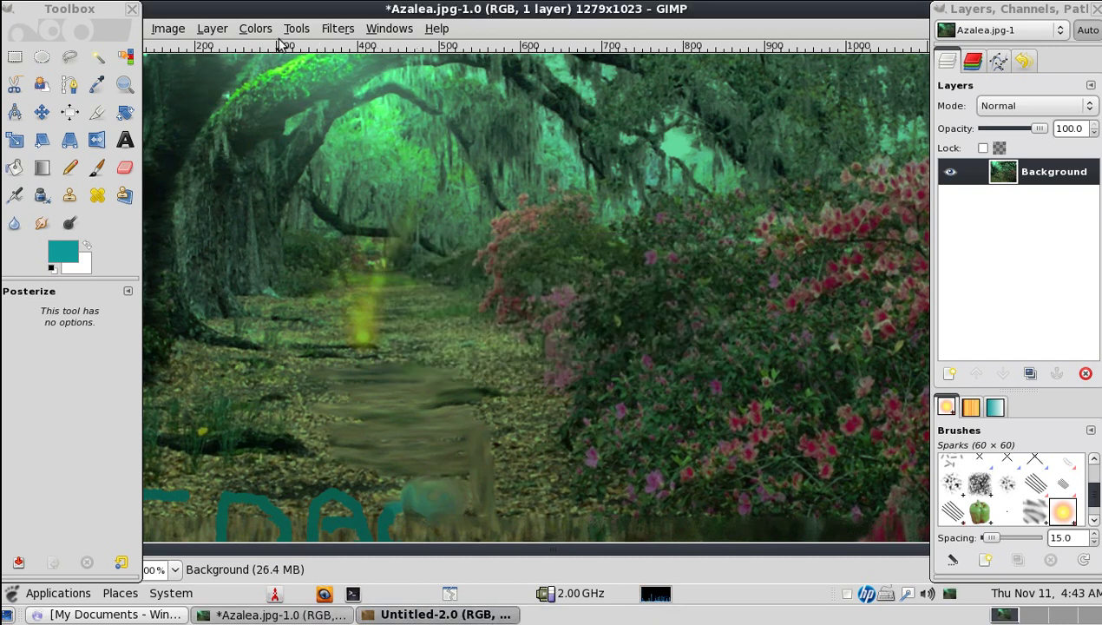
click(260, 30)
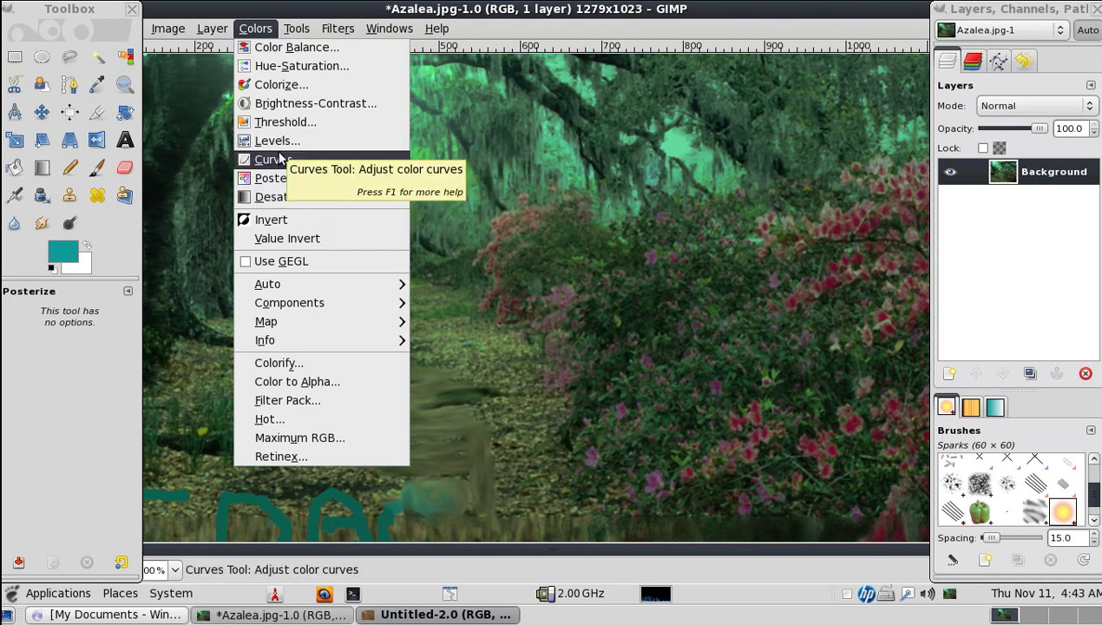
Step: Bend the Curves Value curve upward to lighten the photo into a washed-out look
click(279, 160)
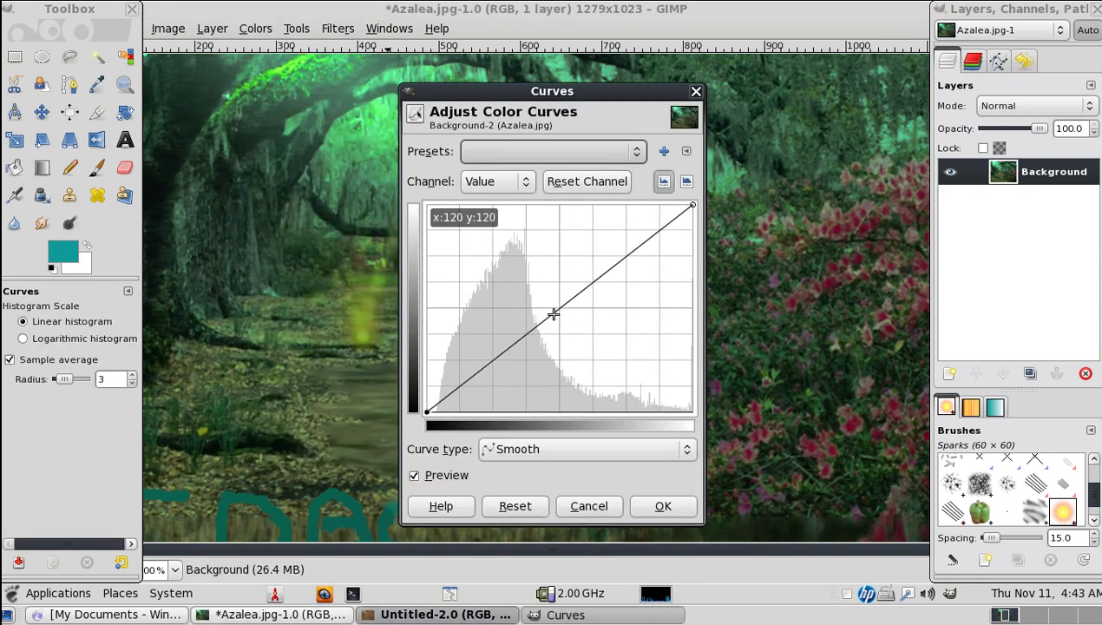
mouse_move(554, 314)
mouse_down()
mouse_move(529, 280)
mouse_move(491, 288)
mouse_up()
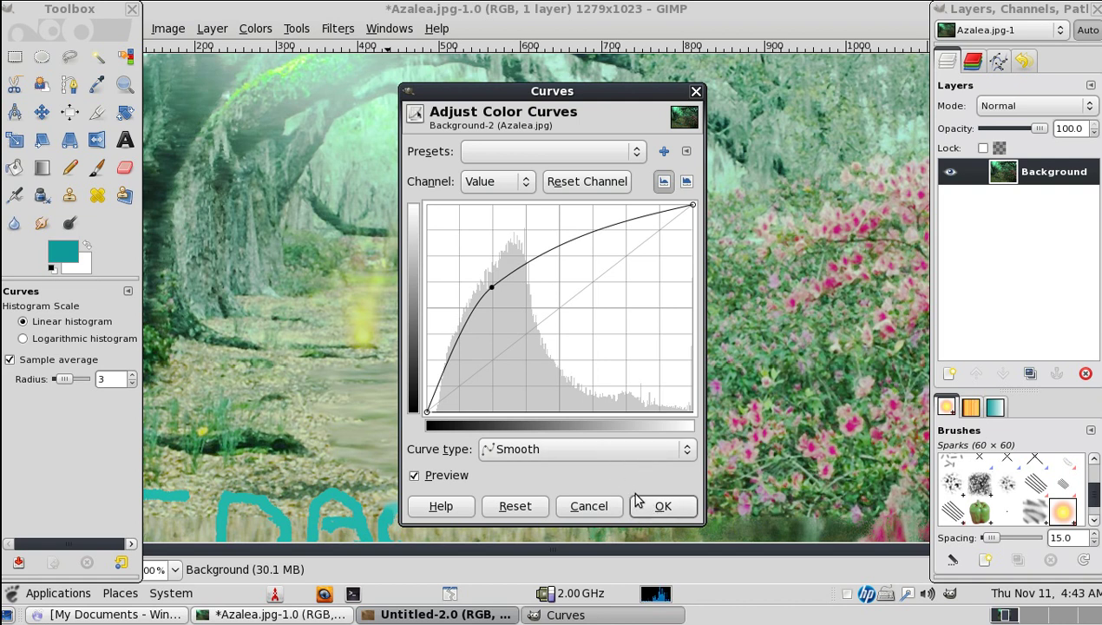
click(649, 505)
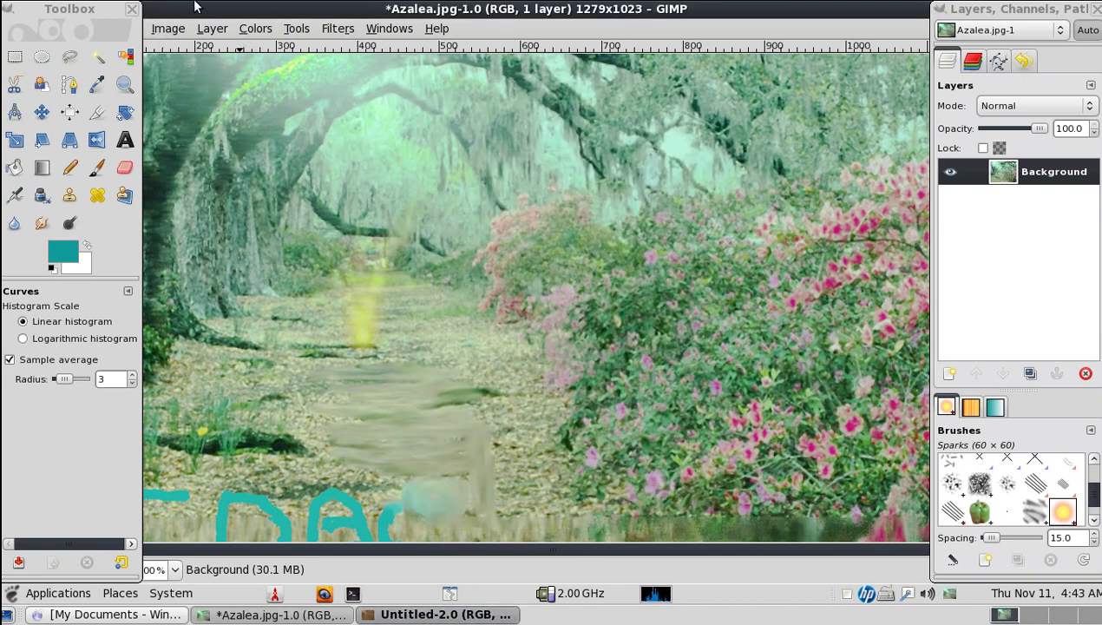
mouse_move(98, 10)
mouse_down()
mouse_move(745, 56)
mouse_move(879, 9)
mouse_up()
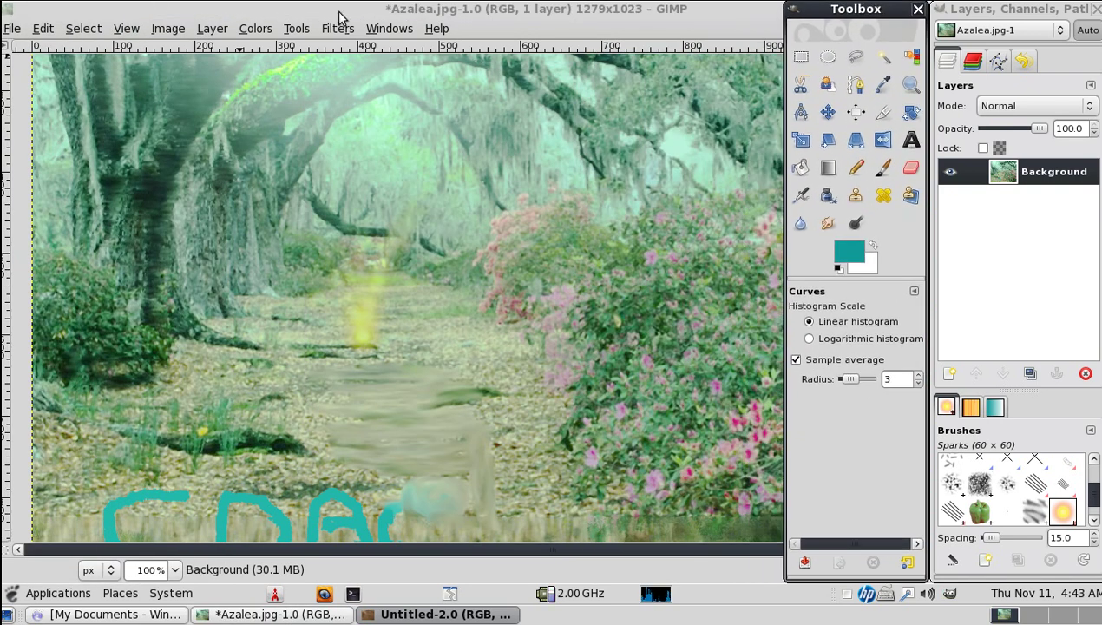
Step: Select the yellow patch by colour with feathered edges enabled
click(92, 30)
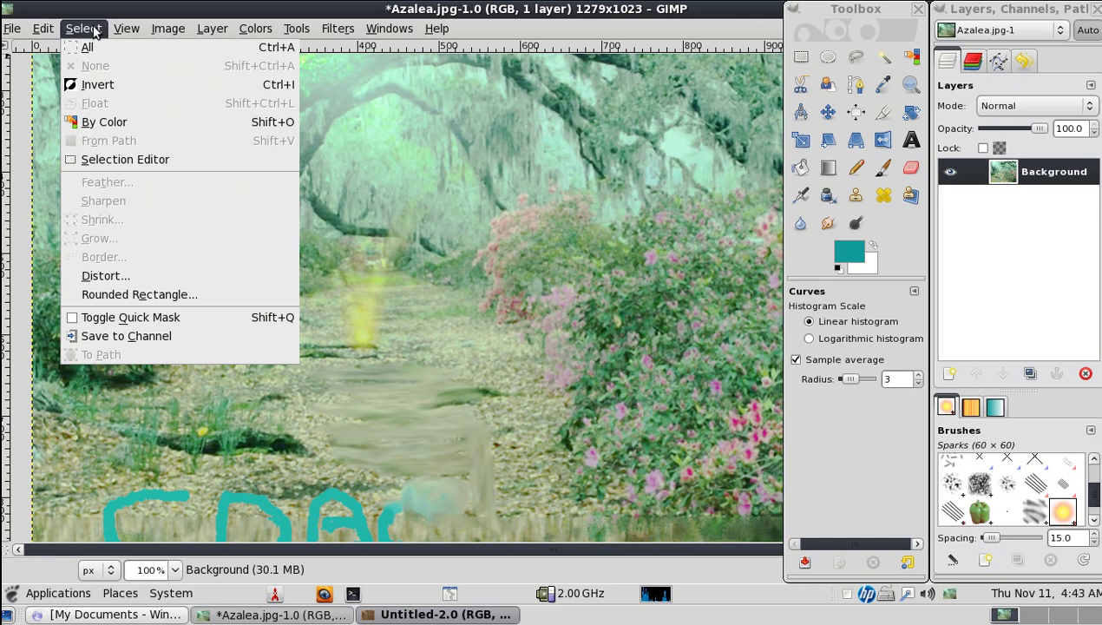
click(166, 123)
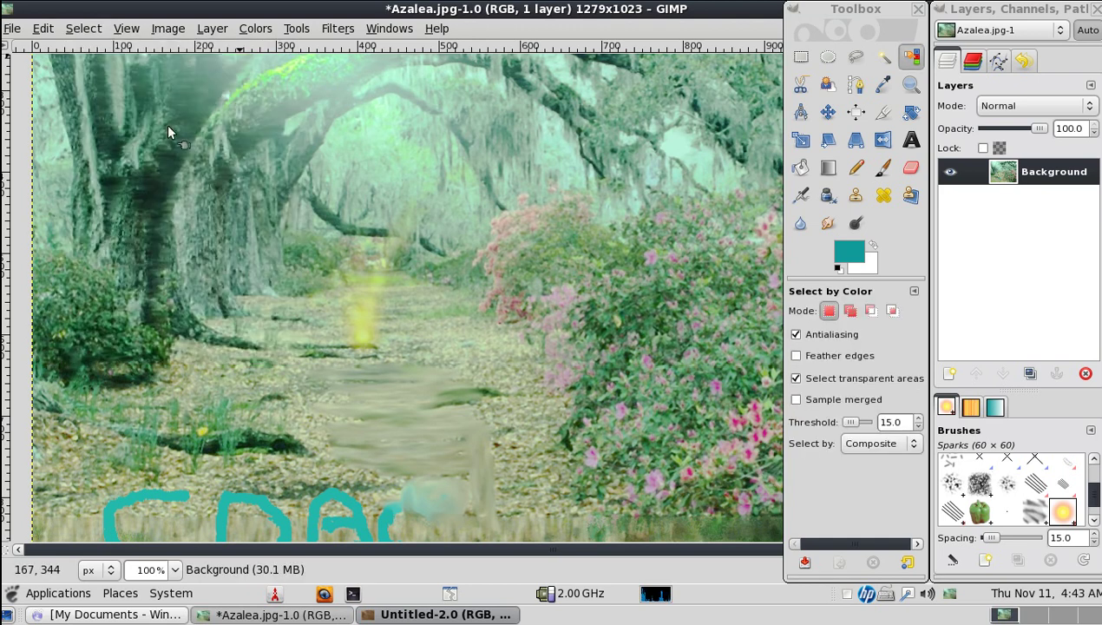
click(362, 330)
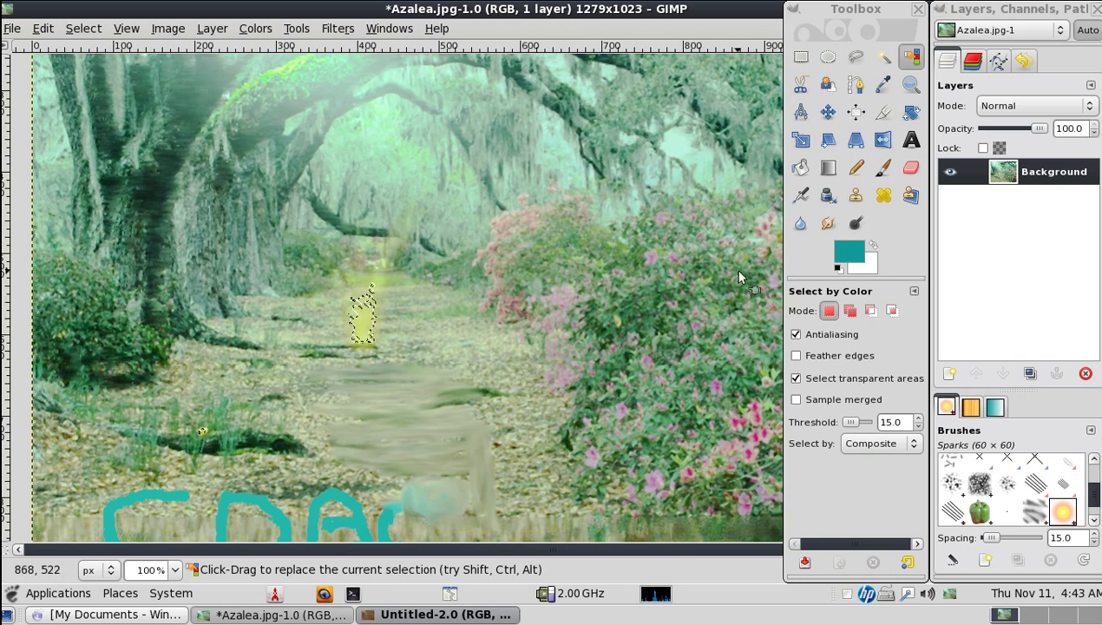
click(840, 356)
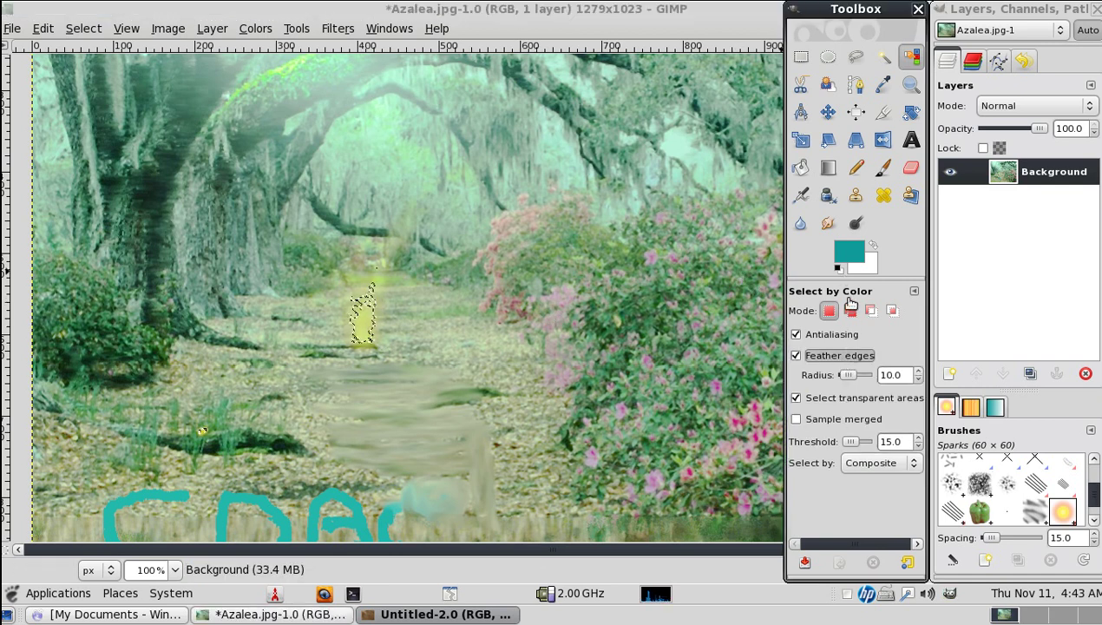
Step: Switch to the Blend tool with the FG to BG (HSV) gradient
click(827, 170)
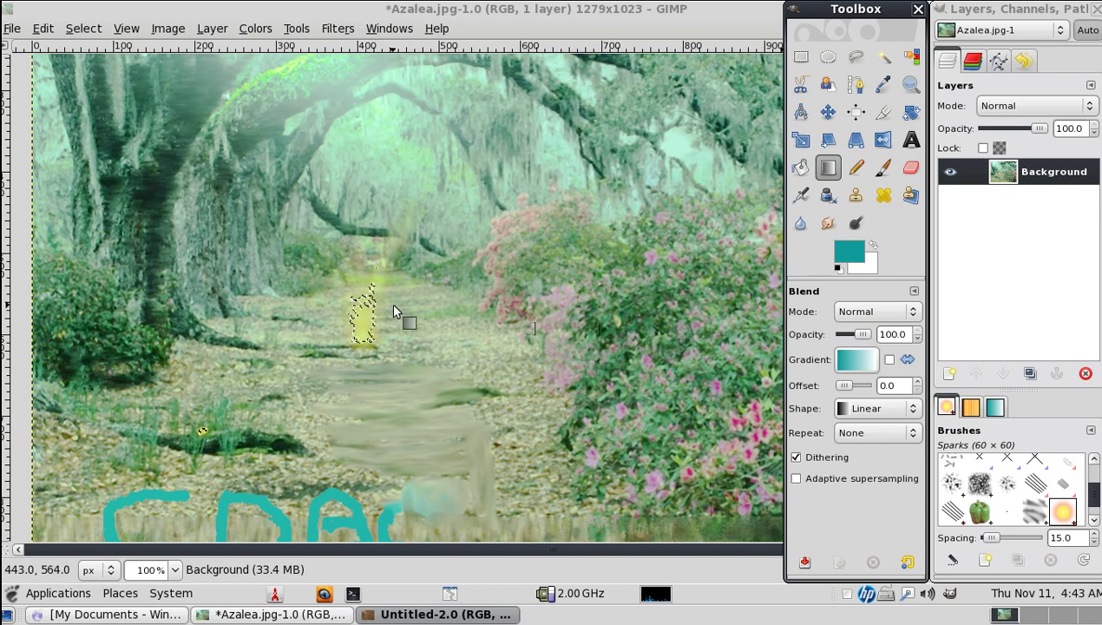
click(368, 321)
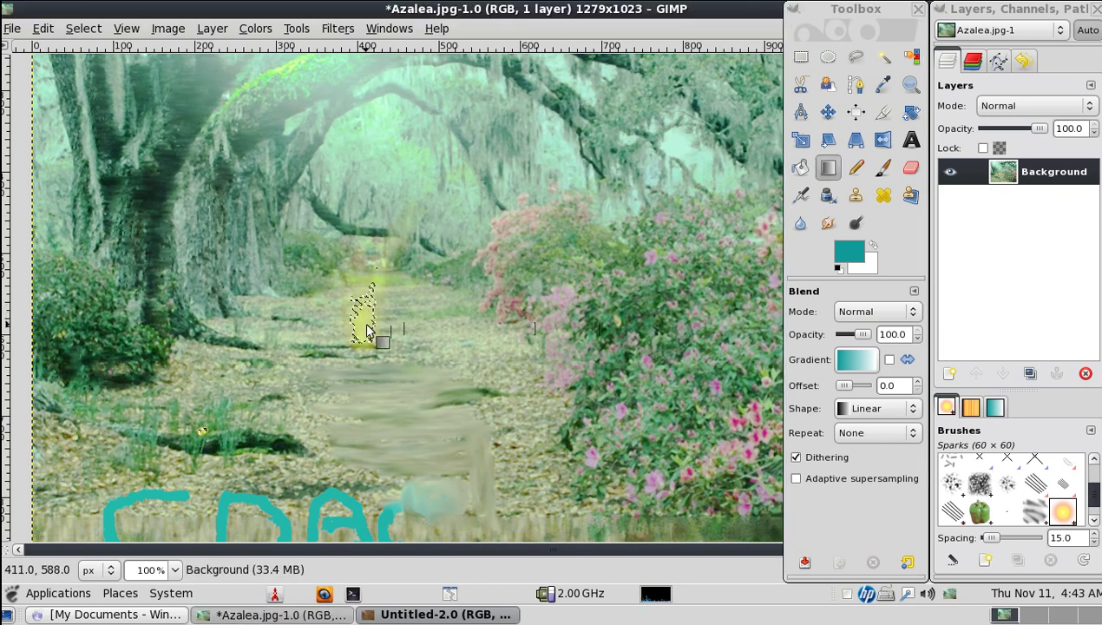
click(847, 363)
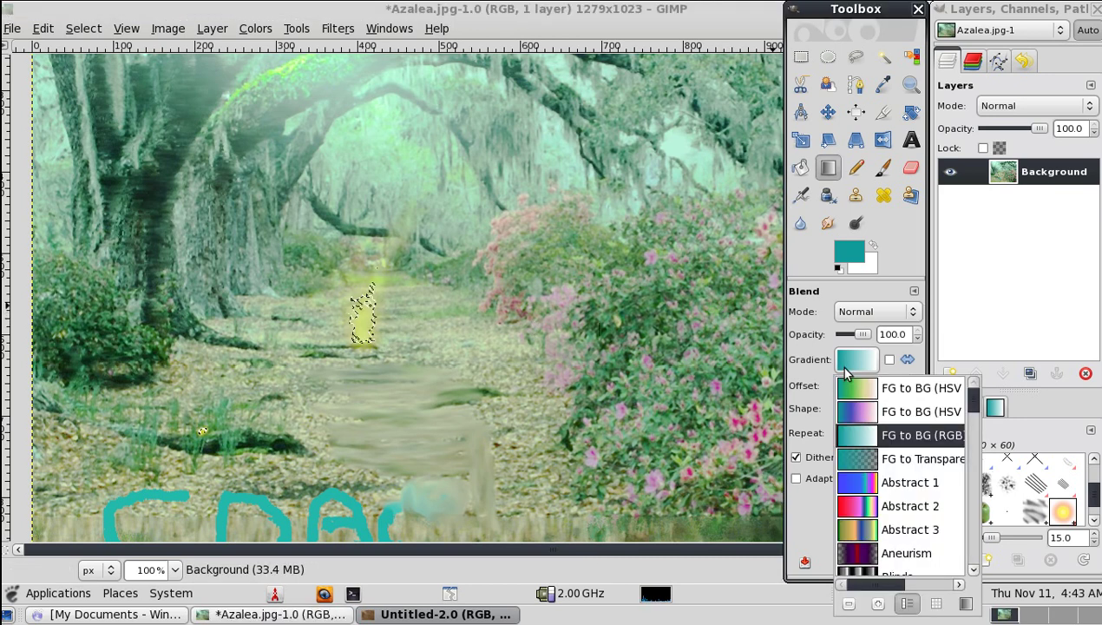
click(855, 388)
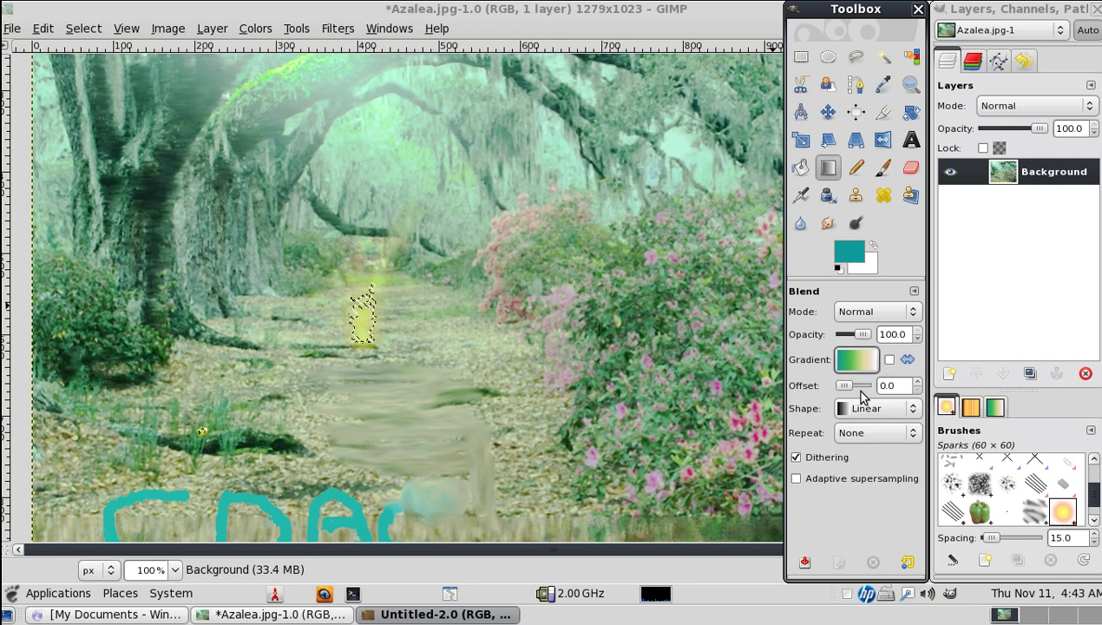
Step: Switch to the Pencil with the Sparks brush and clear the selection
click(856, 169)
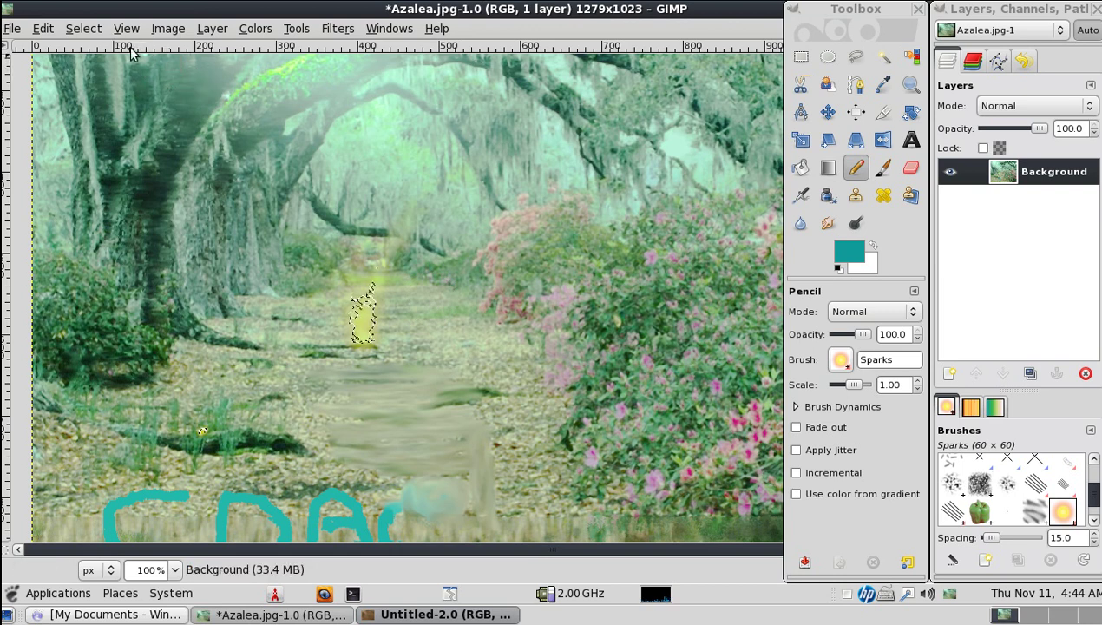
click(85, 30)
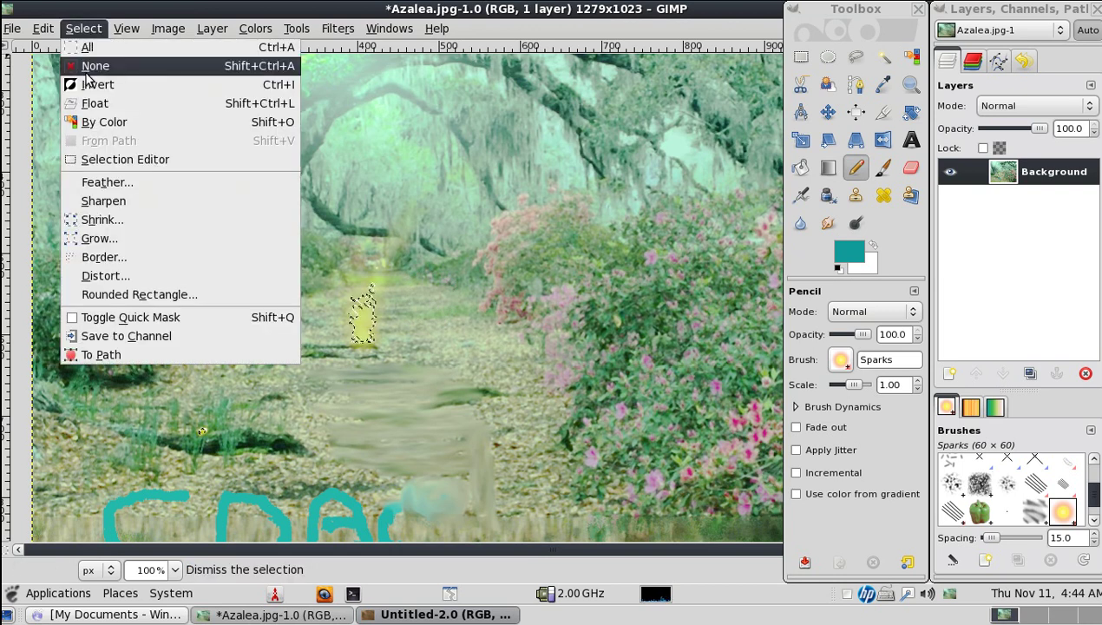
click(93, 67)
click(45, 29)
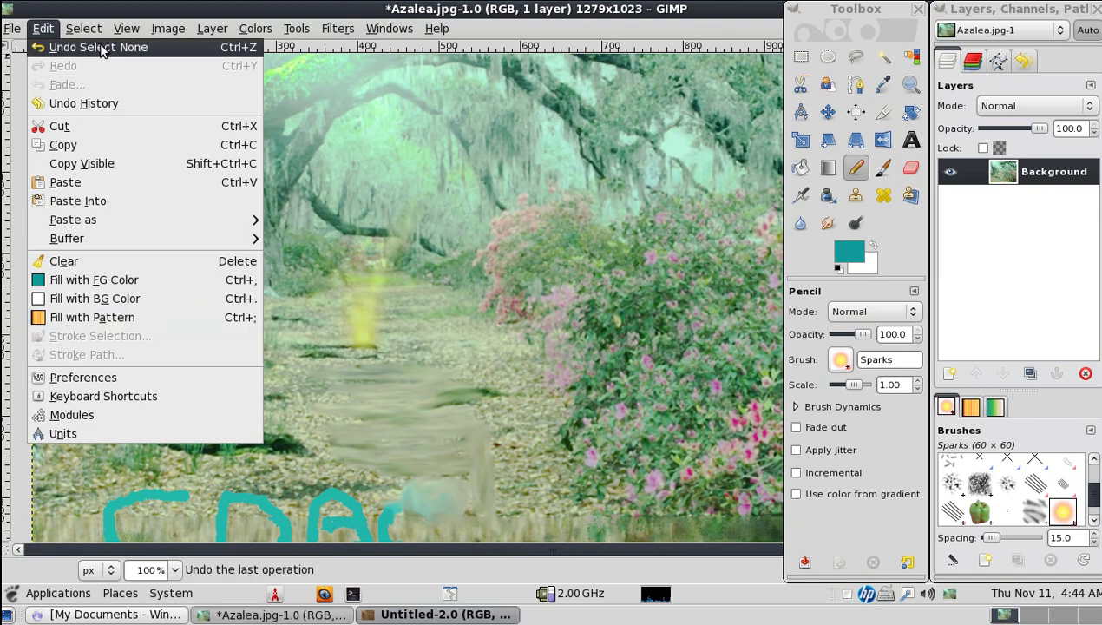
Step: Select the yellow streak by colour and fill it with the orange pattern
click(102, 122)
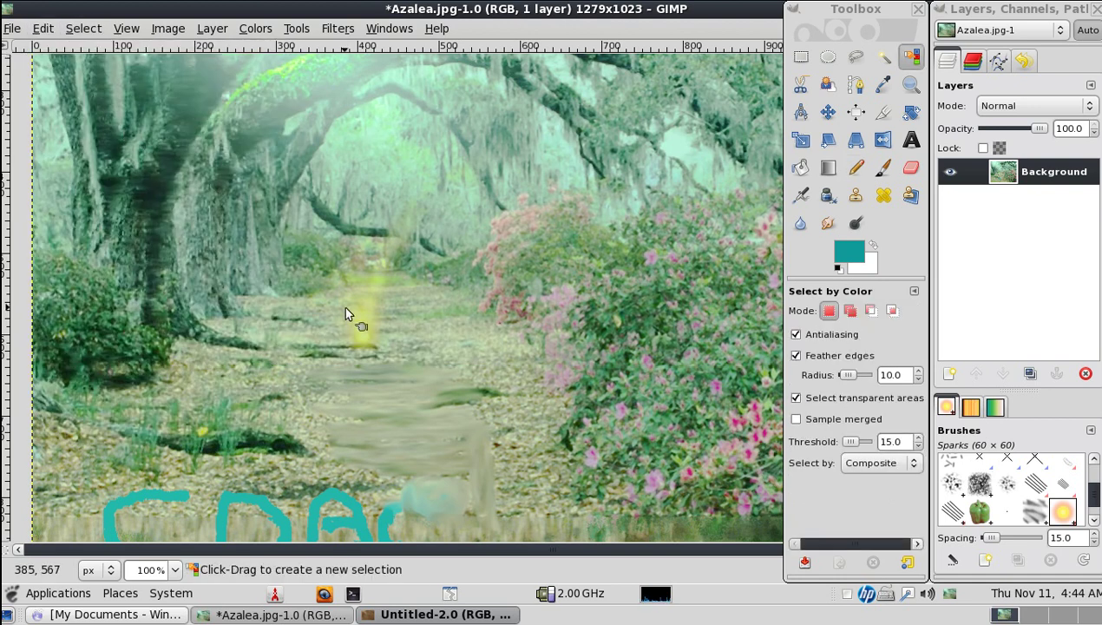
click(365, 338)
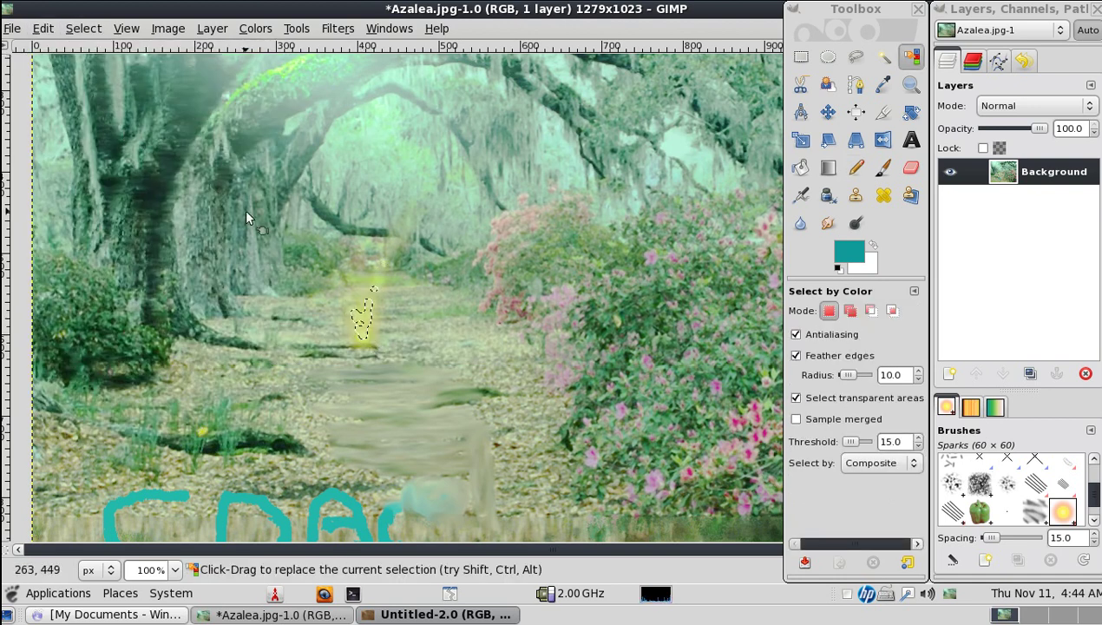
click(84, 28)
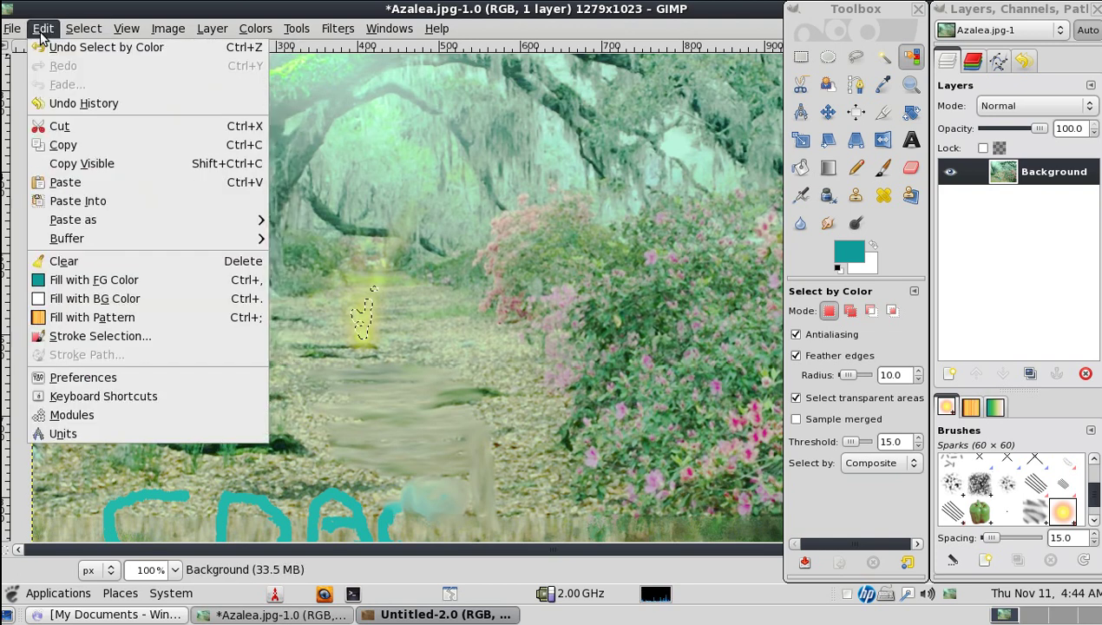
mouse_move(43, 28)
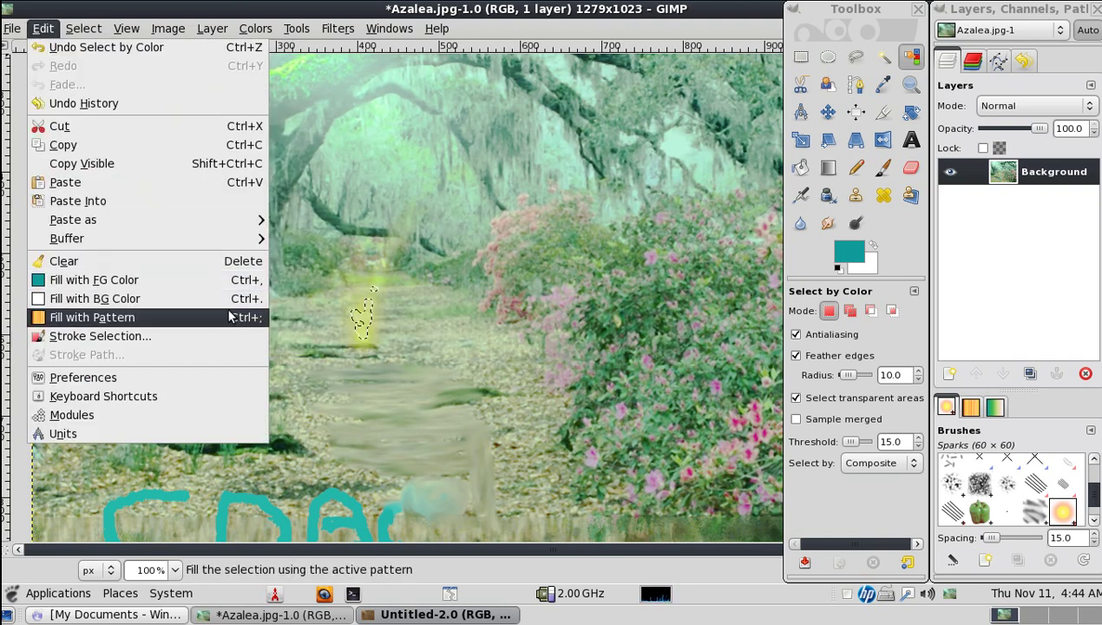
click(232, 319)
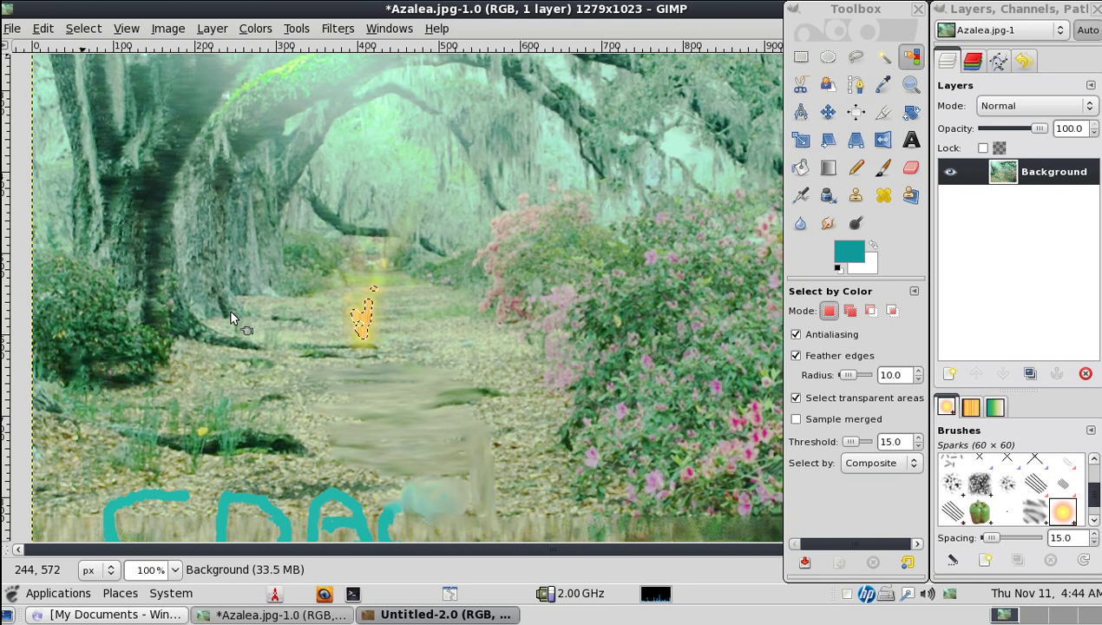
click(79, 28)
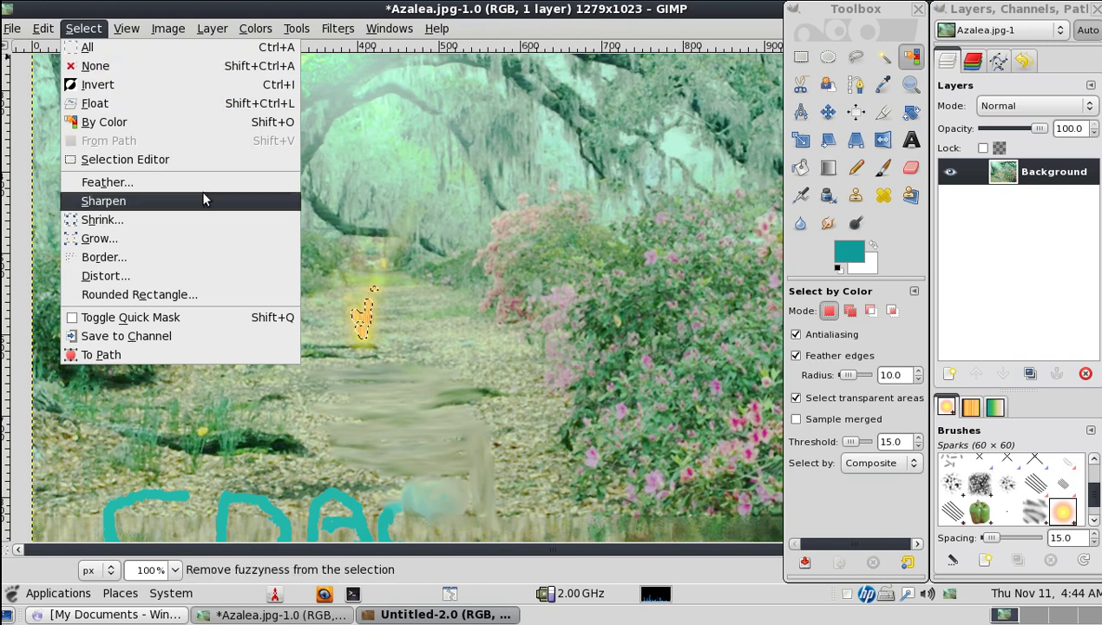
Step: Grow the selection around the orange patch by 453 pixels into a large oval
click(223, 236)
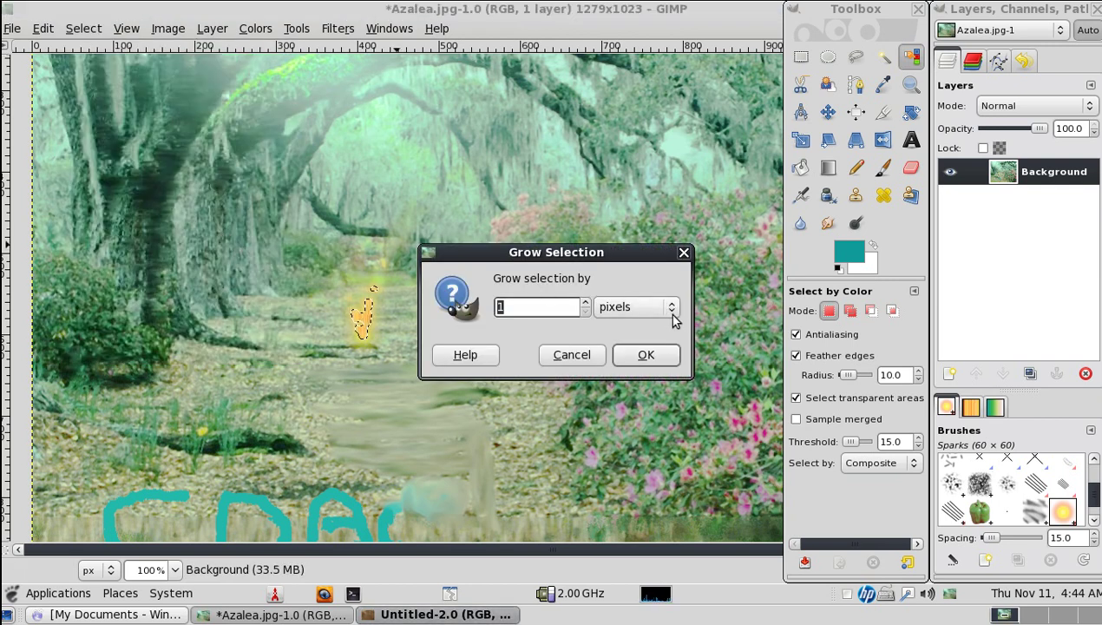
text(7)
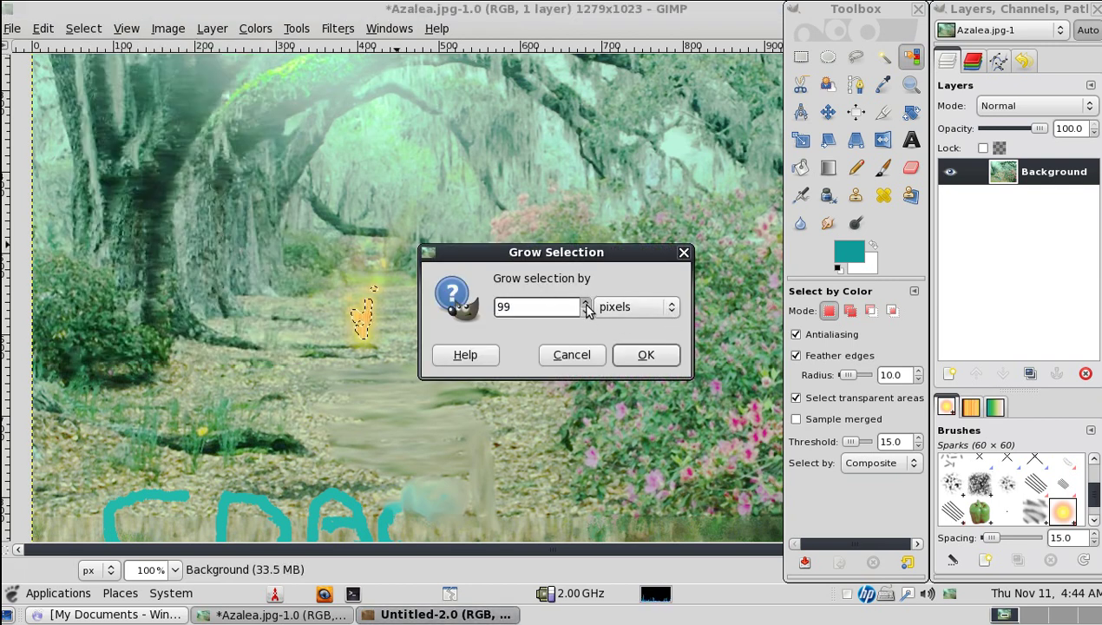
click(660, 355)
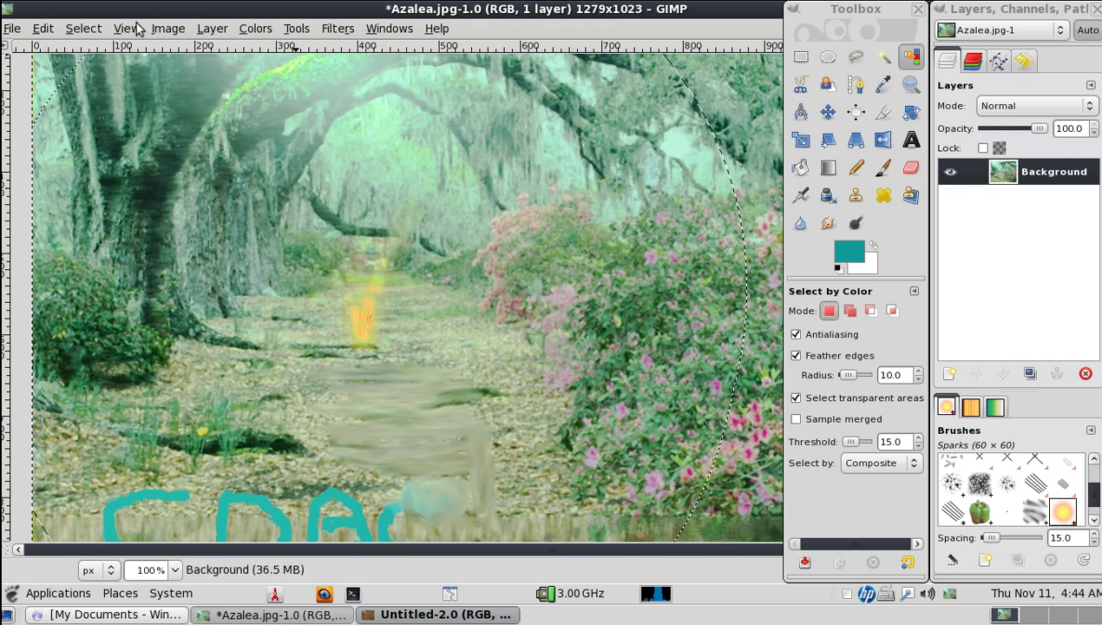
click(59, 31)
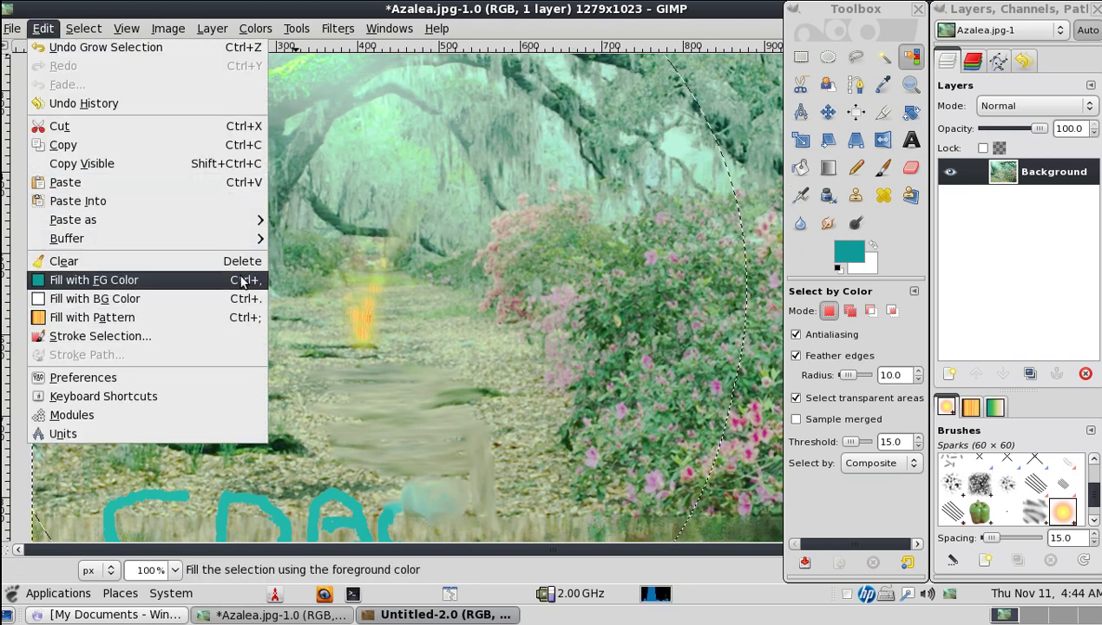
mouse_move(83, 103)
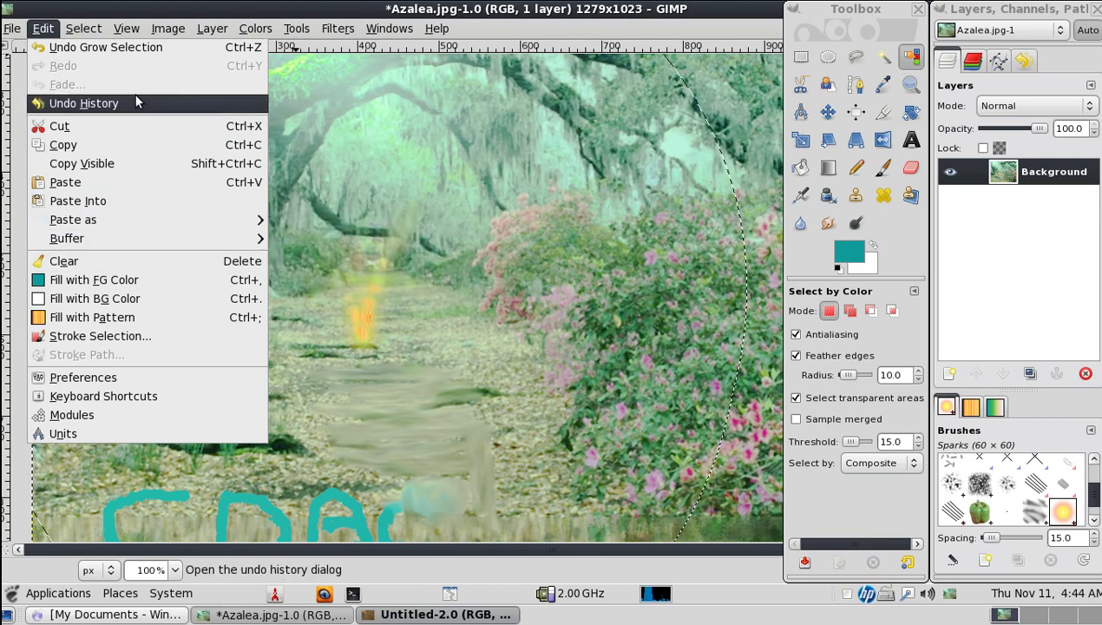
Step: Cut the enlarged oval and paste the copied forest picture as a floating selection
click(140, 127)
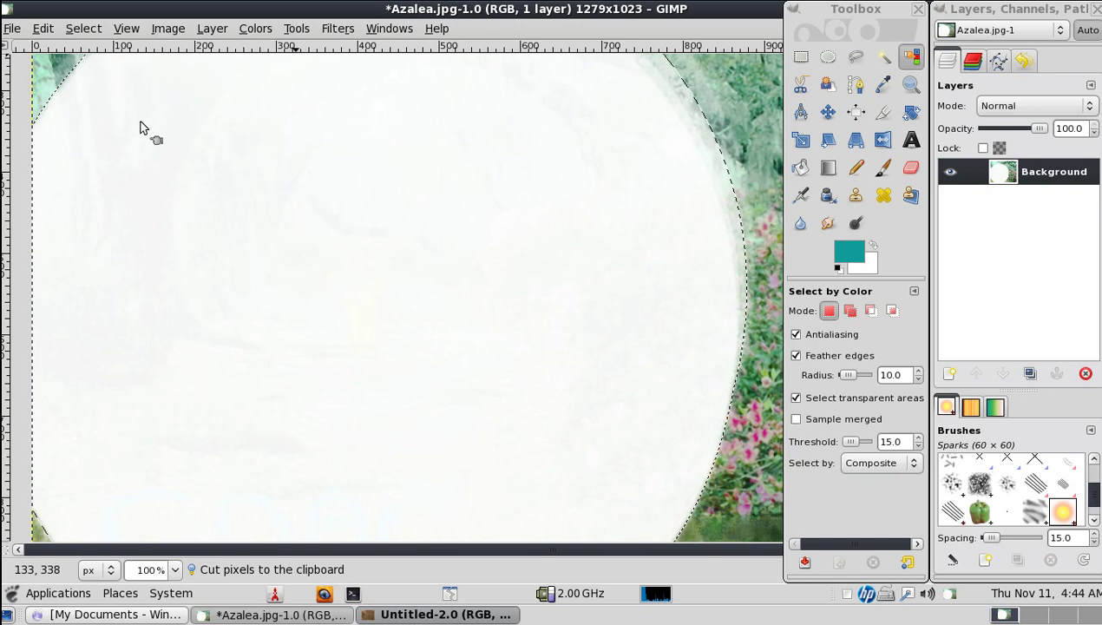
click(43, 29)
mouse_move(83, 29)
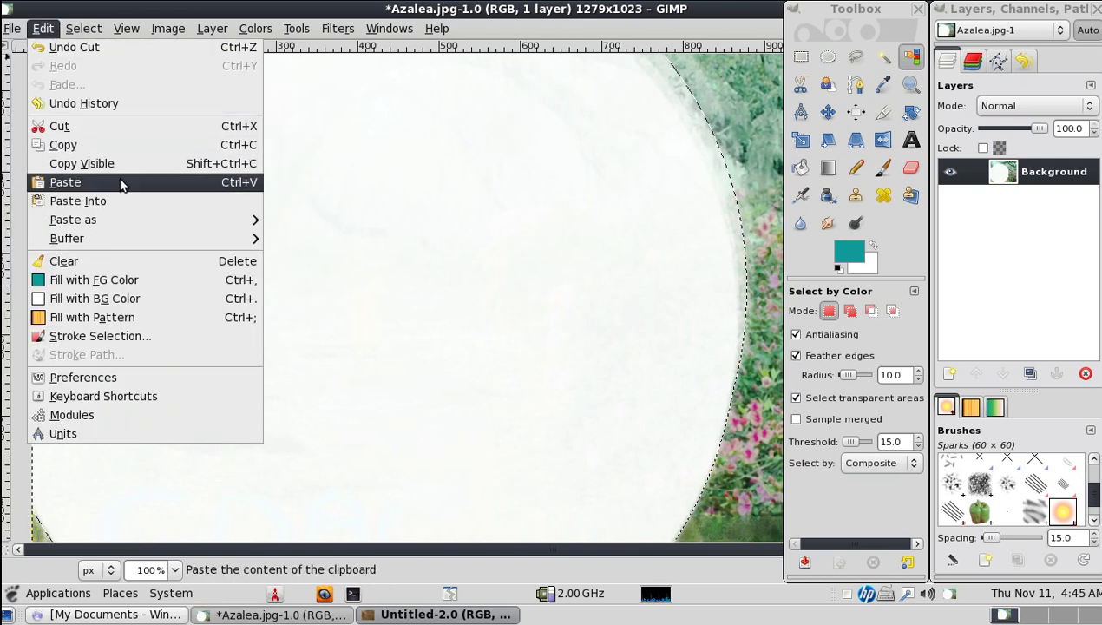
click(121, 183)
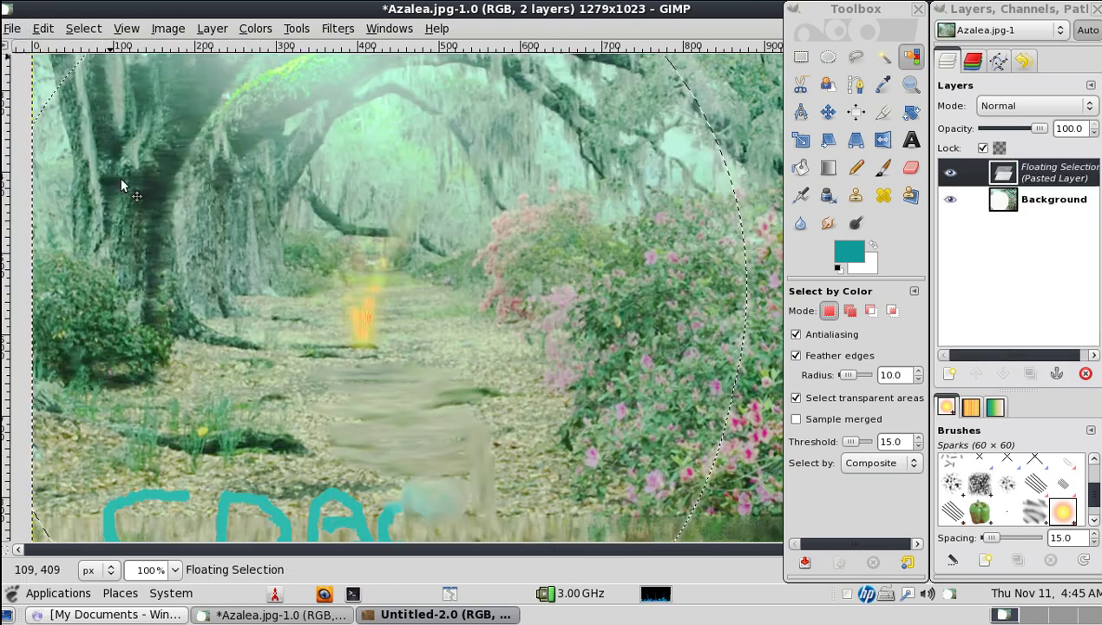
Step: Anchor the pasted floating selection onto the Background layer
click(73, 29)
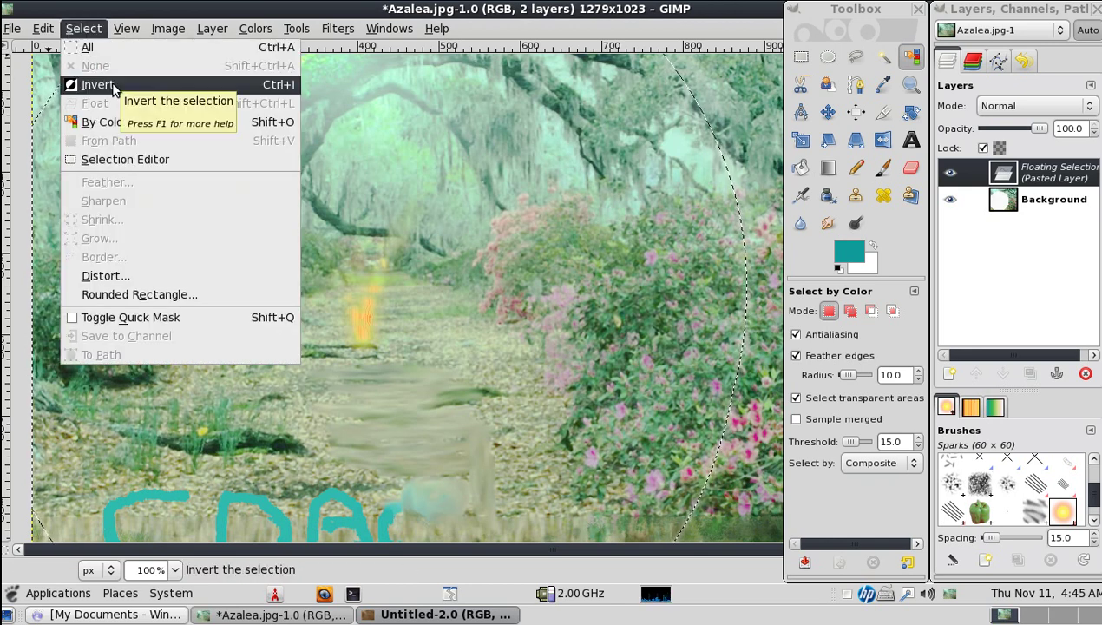
click(109, 48)
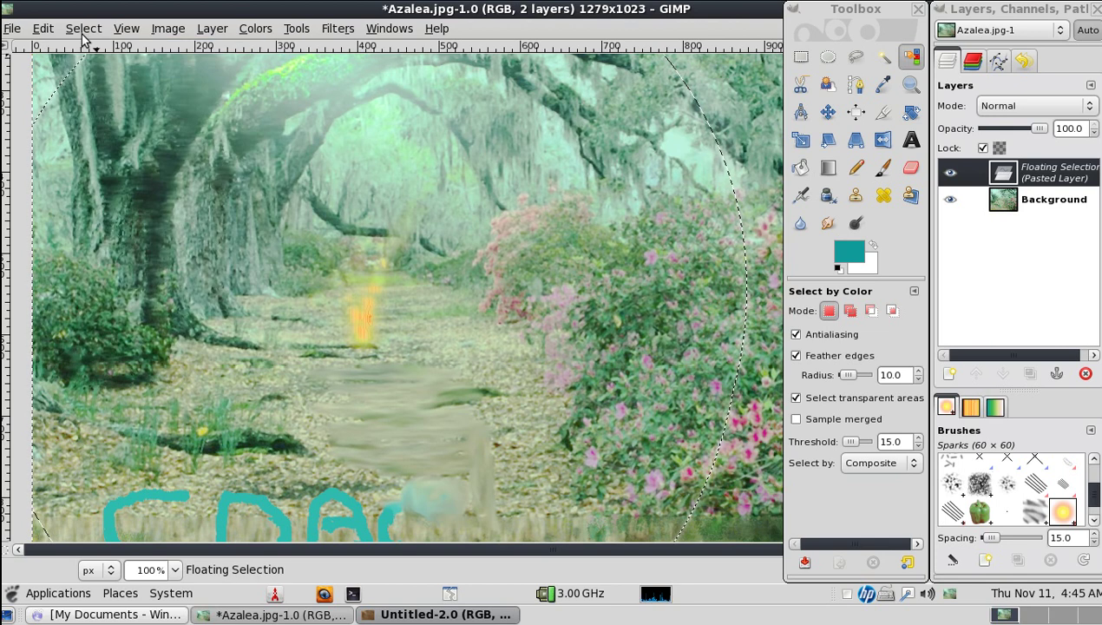
click(84, 29)
click(91, 65)
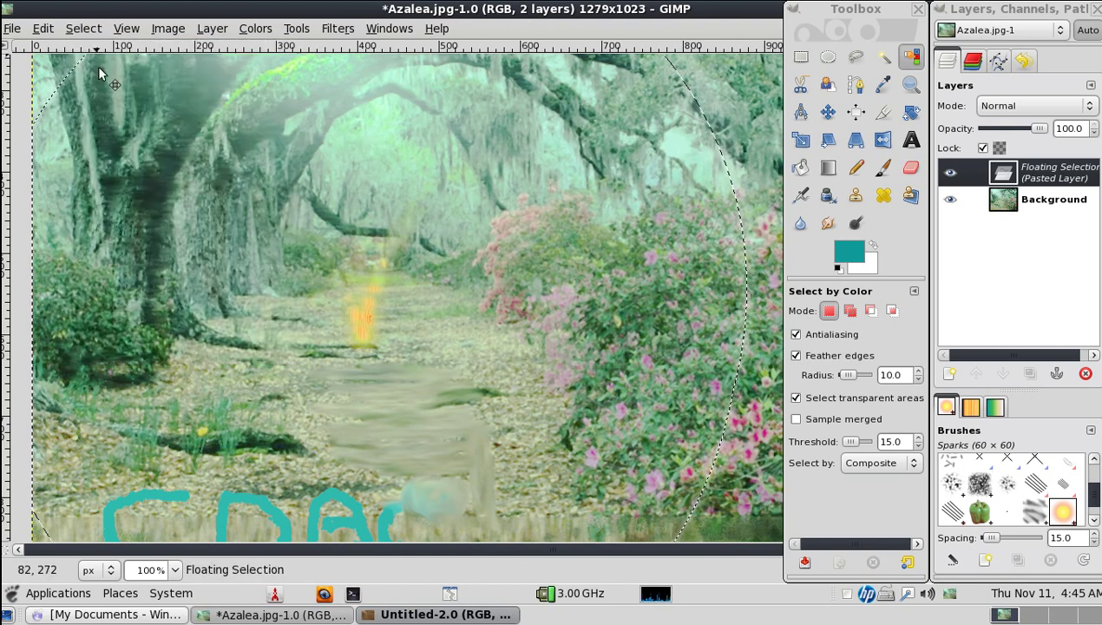
click(211, 29)
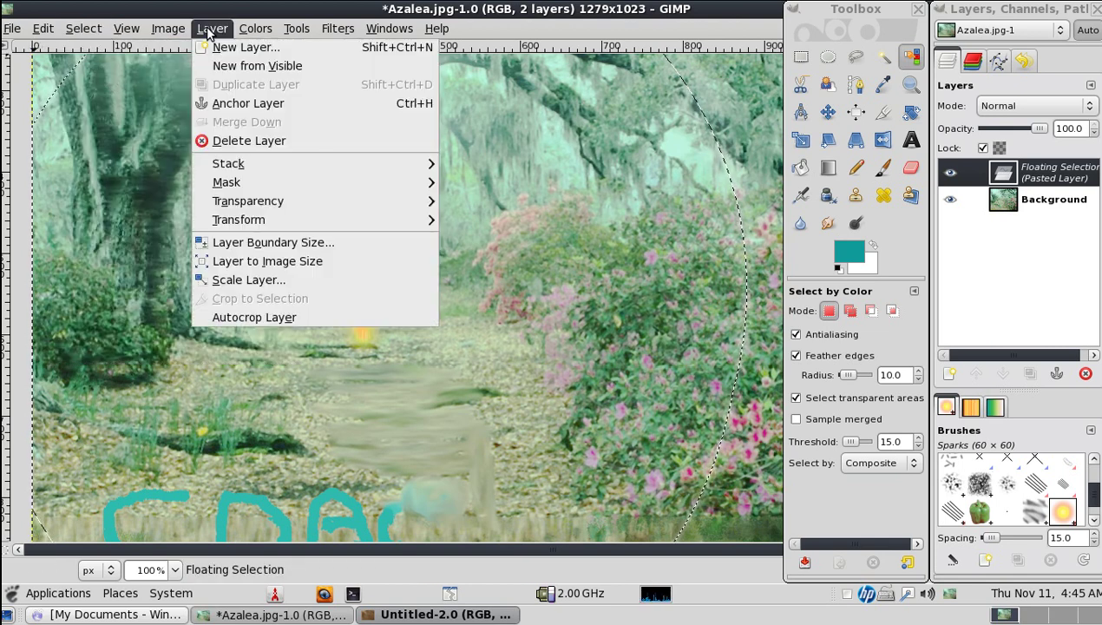
click(217, 102)
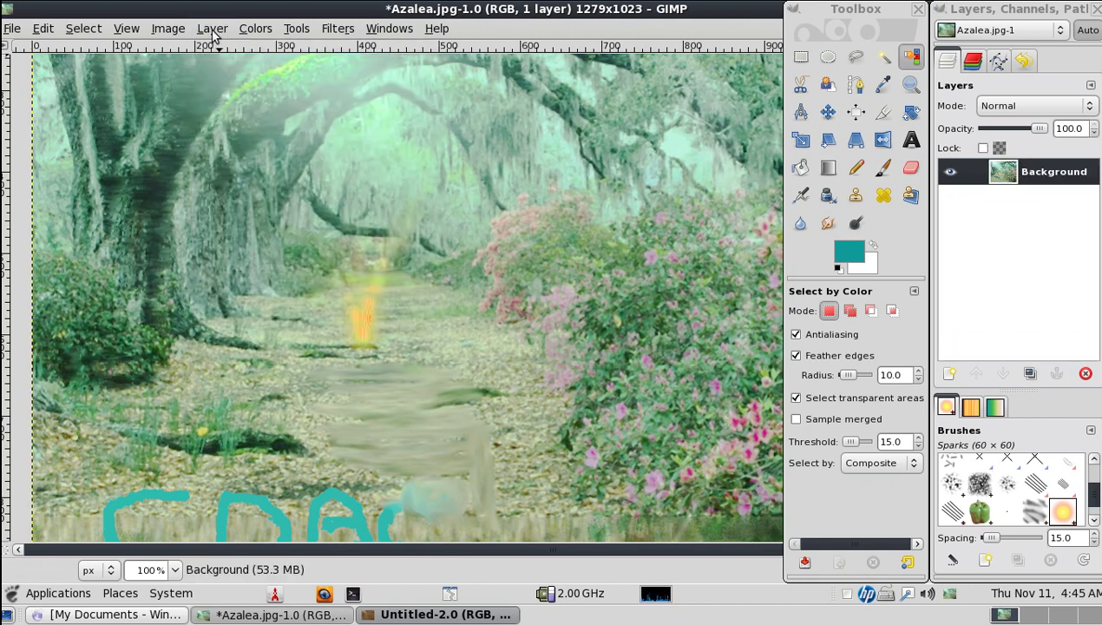
click(212, 28)
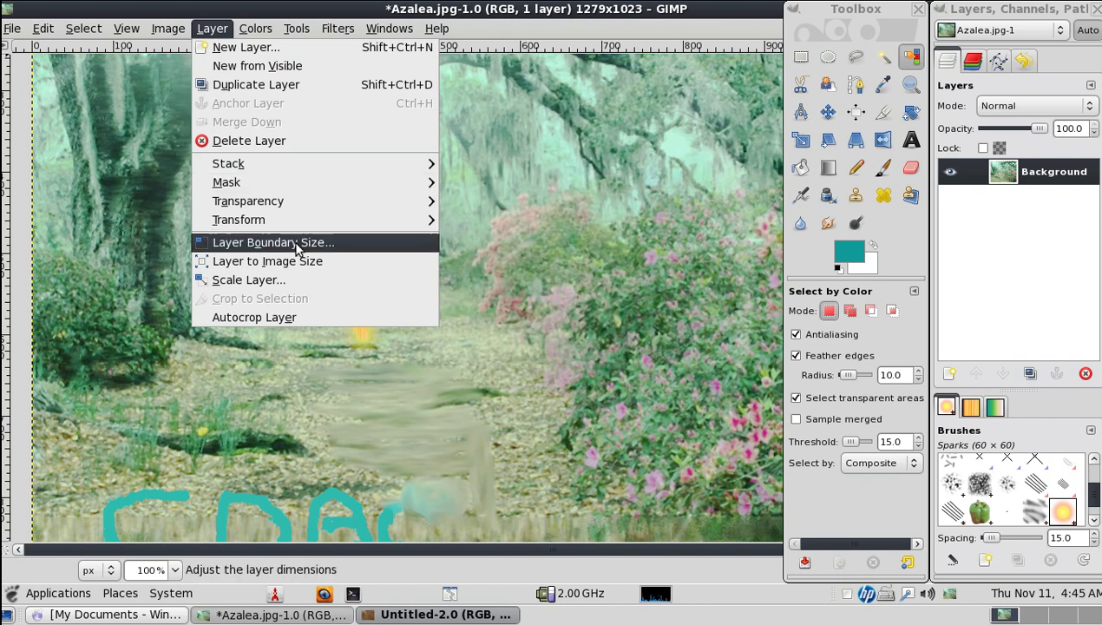
Step: Scale the Background layer to 981 × 785 pixels with chained proportions
click(291, 278)
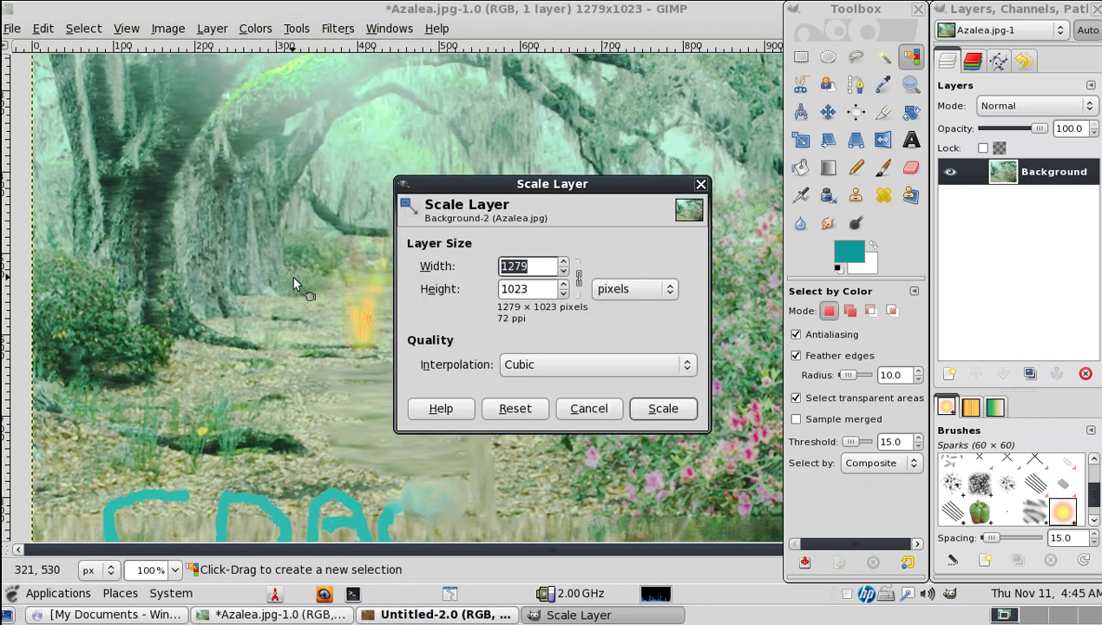
click(564, 270)
click(566, 272)
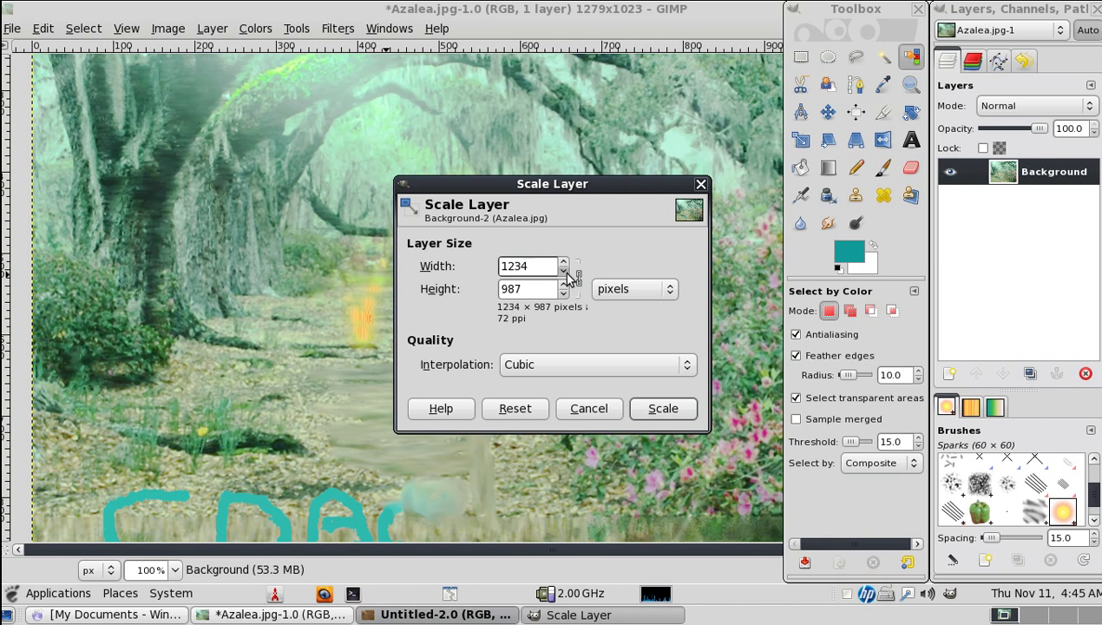
click(646, 410)
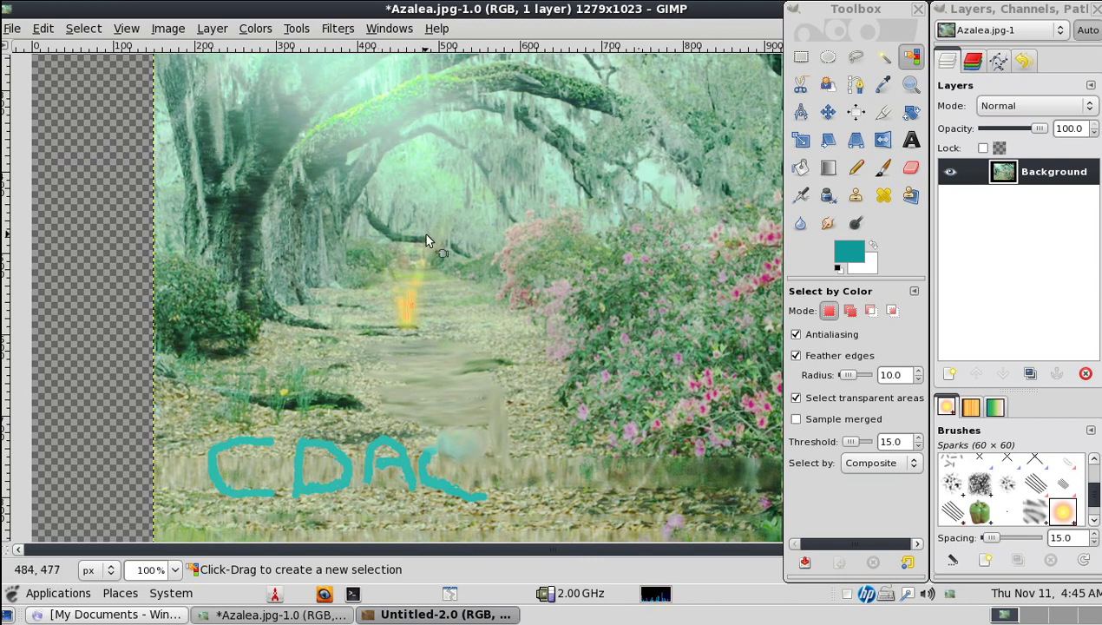
Step: Clear the selection and fit the canvas to the 981 × 785 layer
drag(426, 234, 220, 235)
click(310, 236)
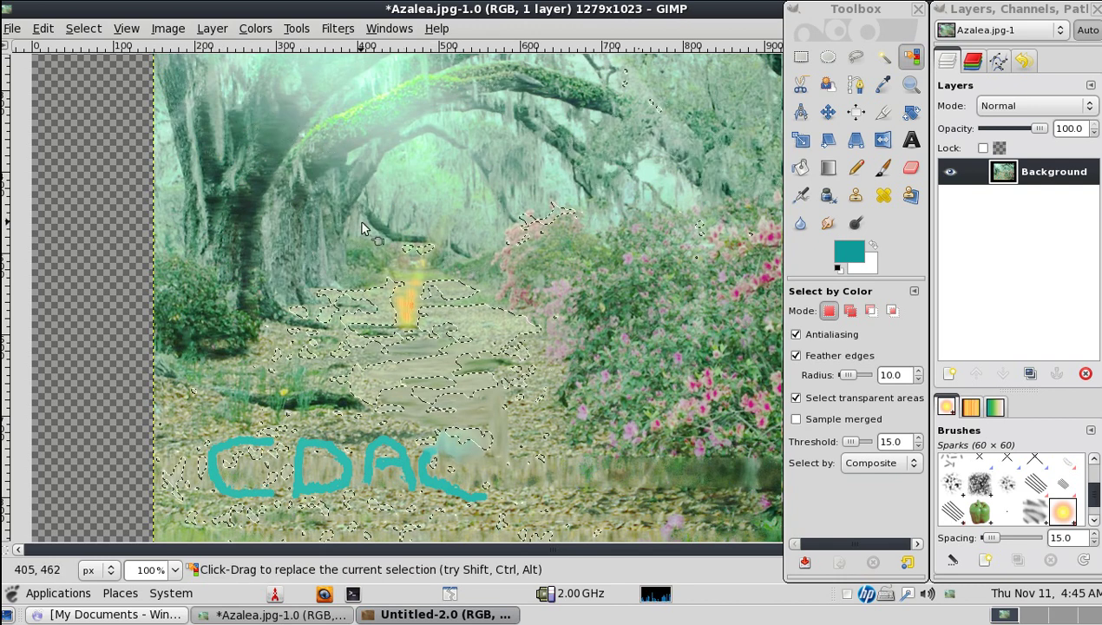
click(49, 30)
mouse_move(83, 28)
click(90, 68)
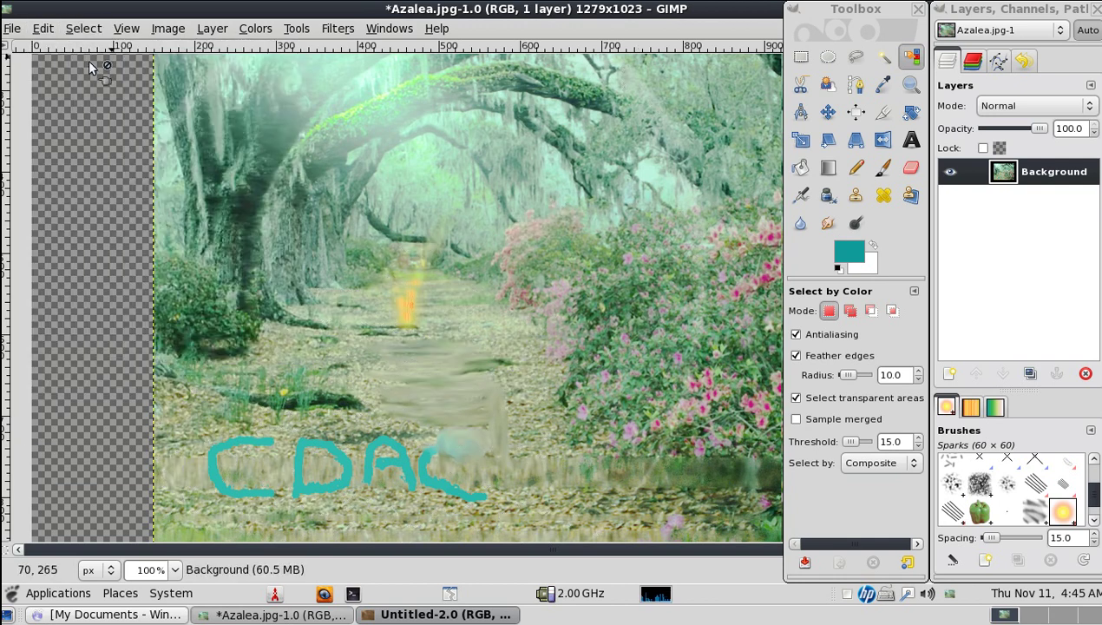
click(162, 32)
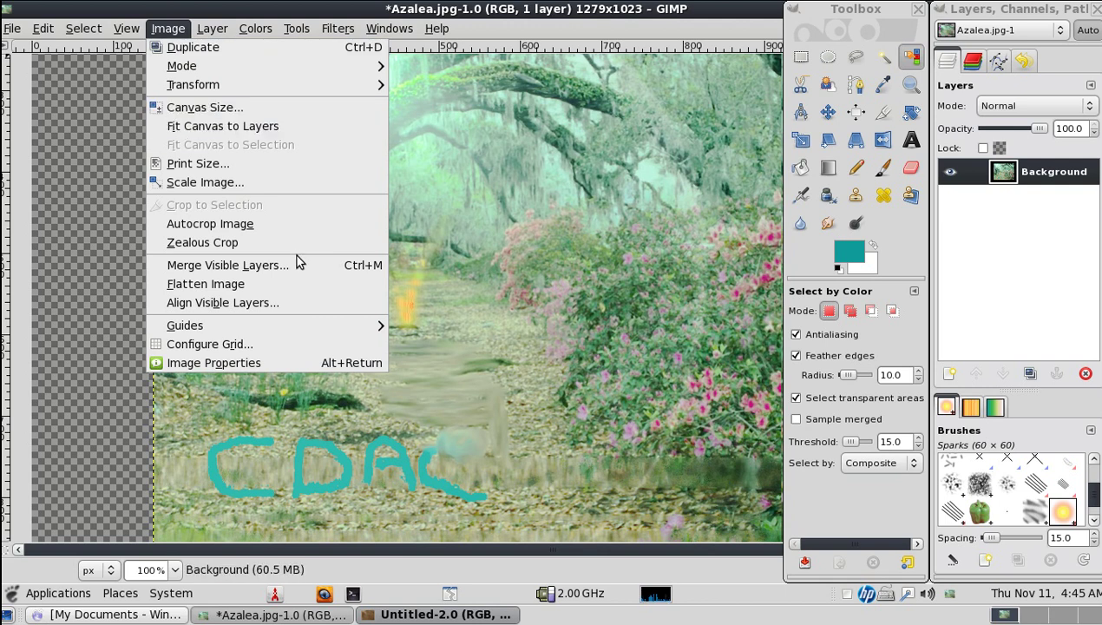
click(289, 137)
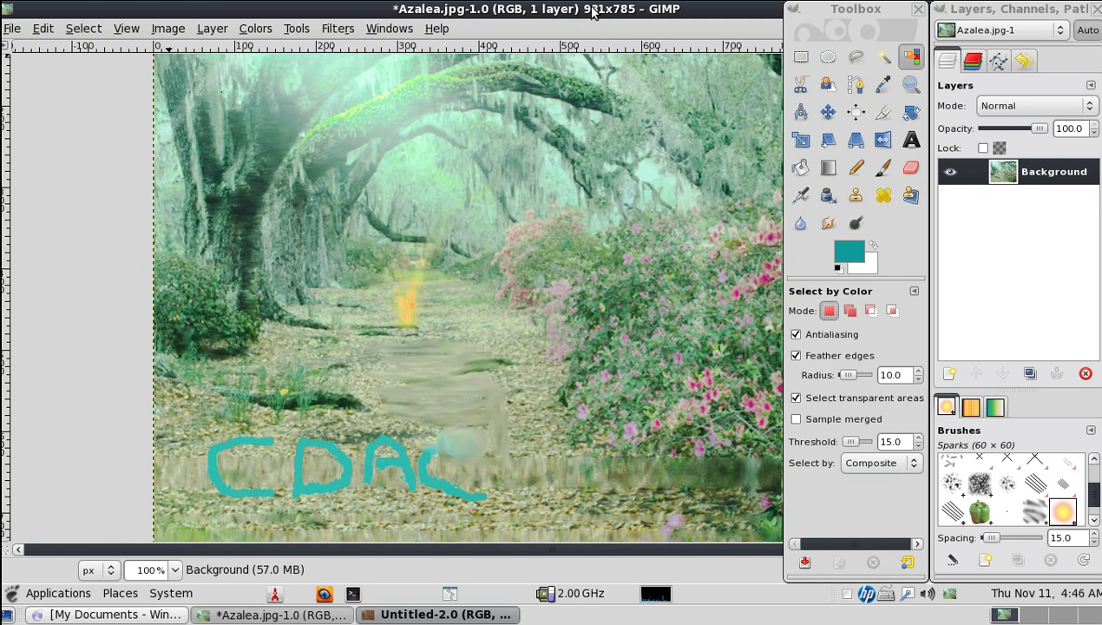
click(126, 29)
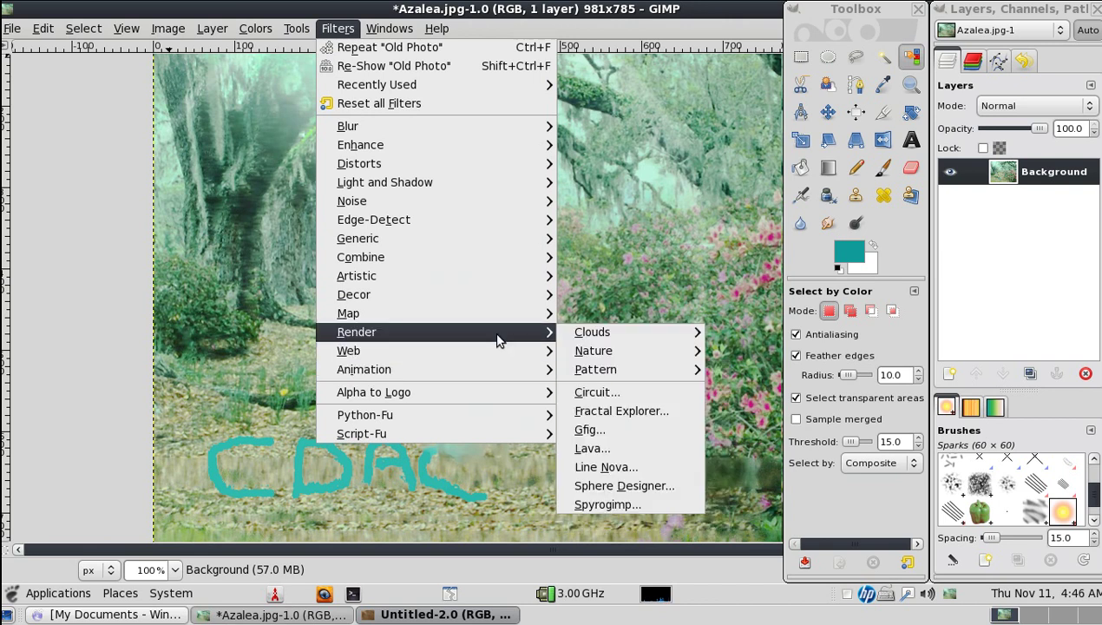
mouse_move(348, 313)
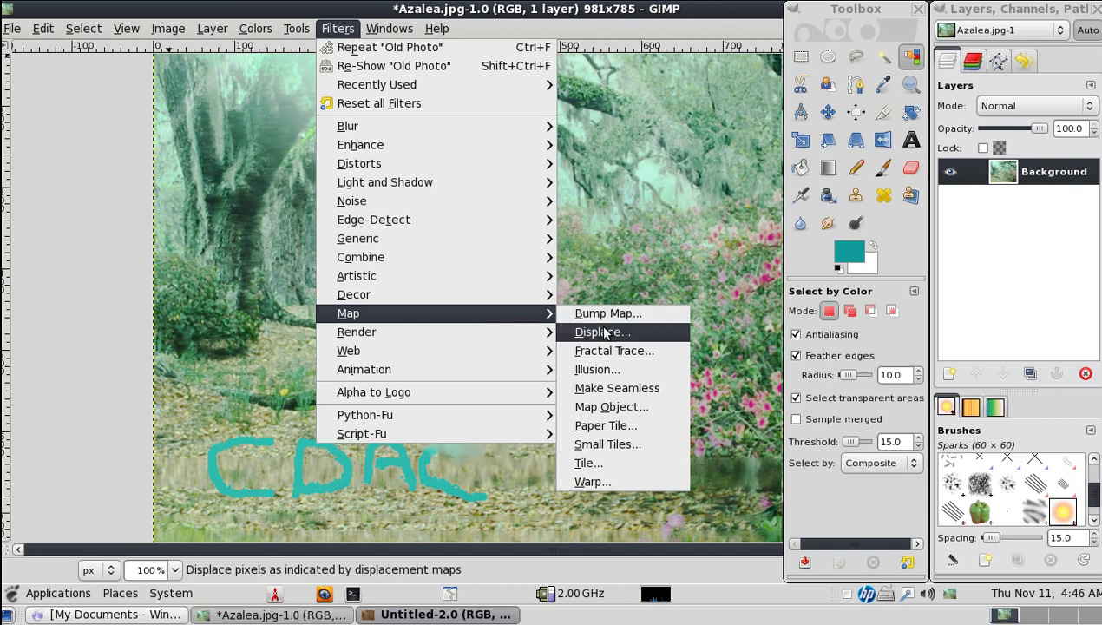
Step: Apply Filters > Map > Illusion to the forest photo with 8 divisions in Mode 1
click(611, 373)
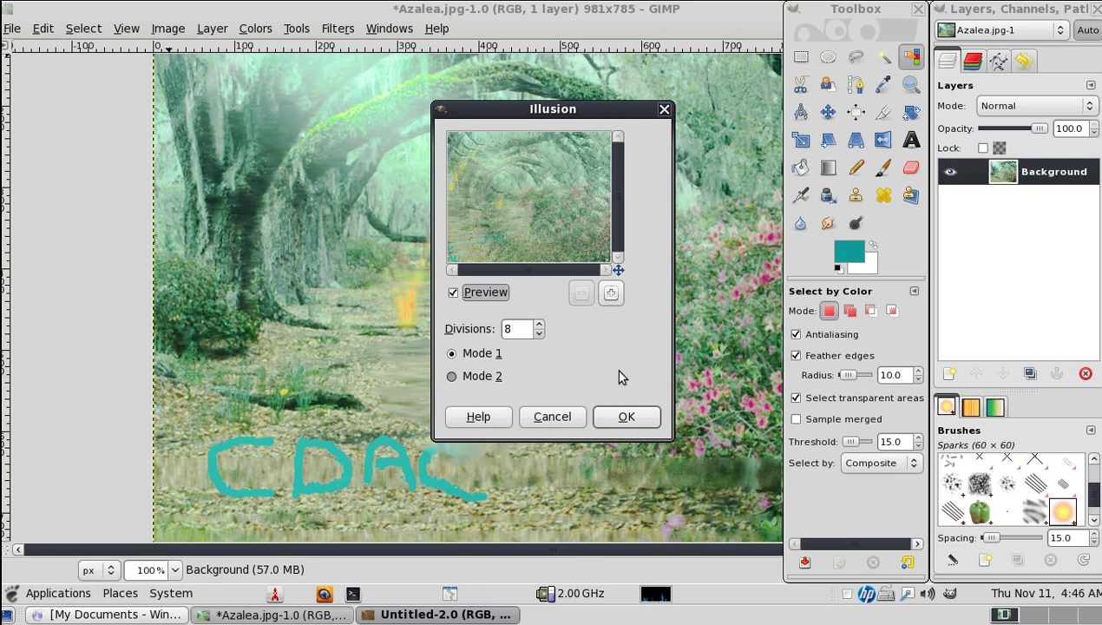
click(626, 417)
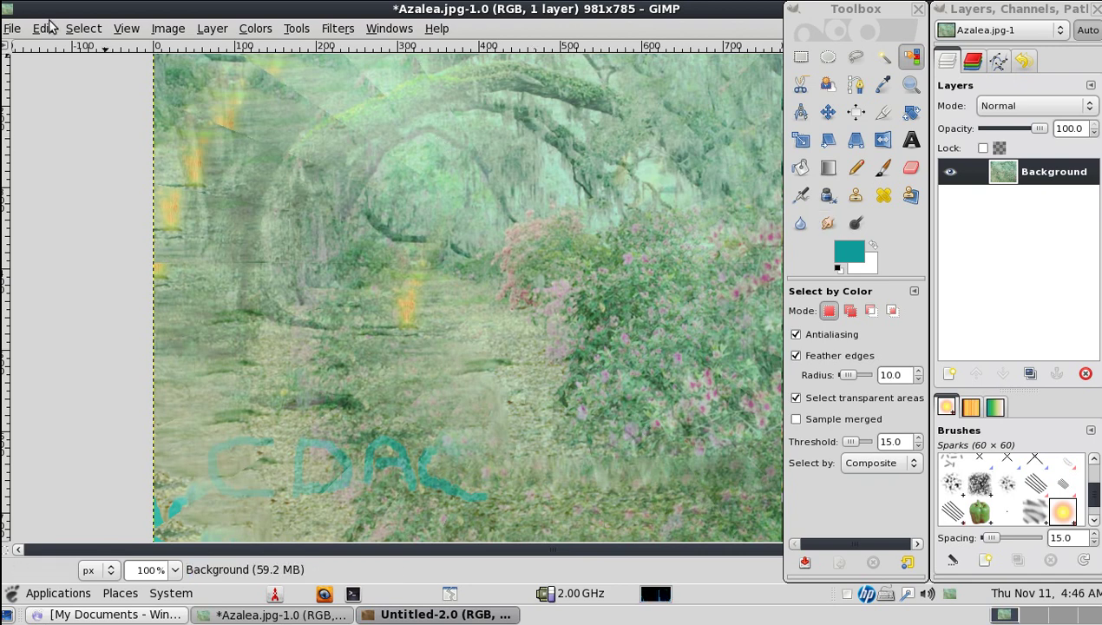
Step: Save the picture as Azalea3.jpg in Pictures/Nature at JPEG quality 85, then quit GIMP
click(13, 30)
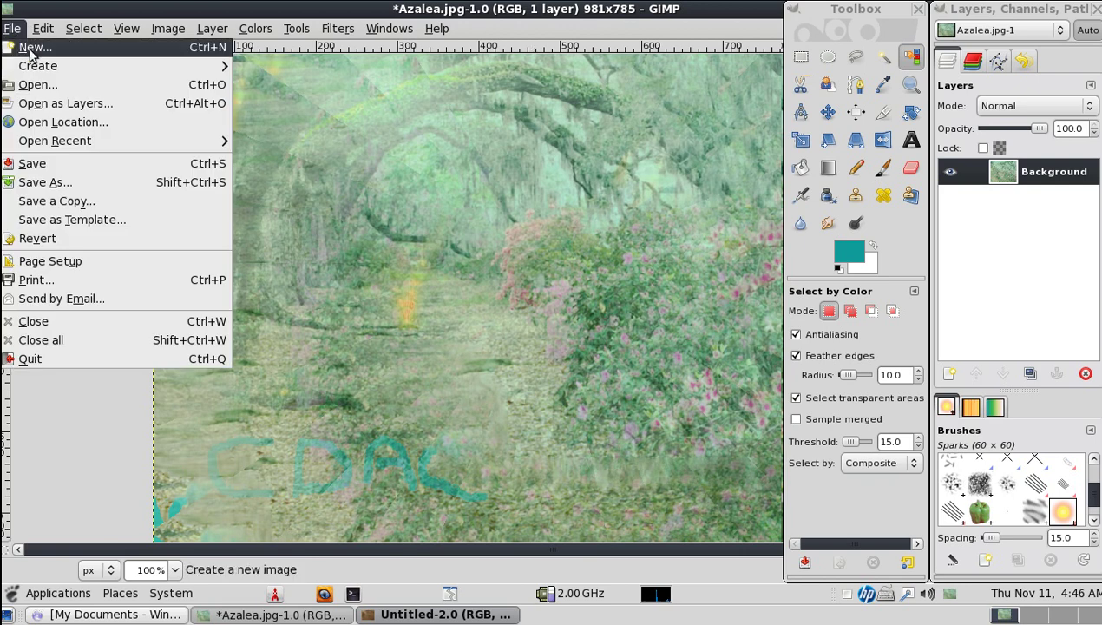
click(128, 176)
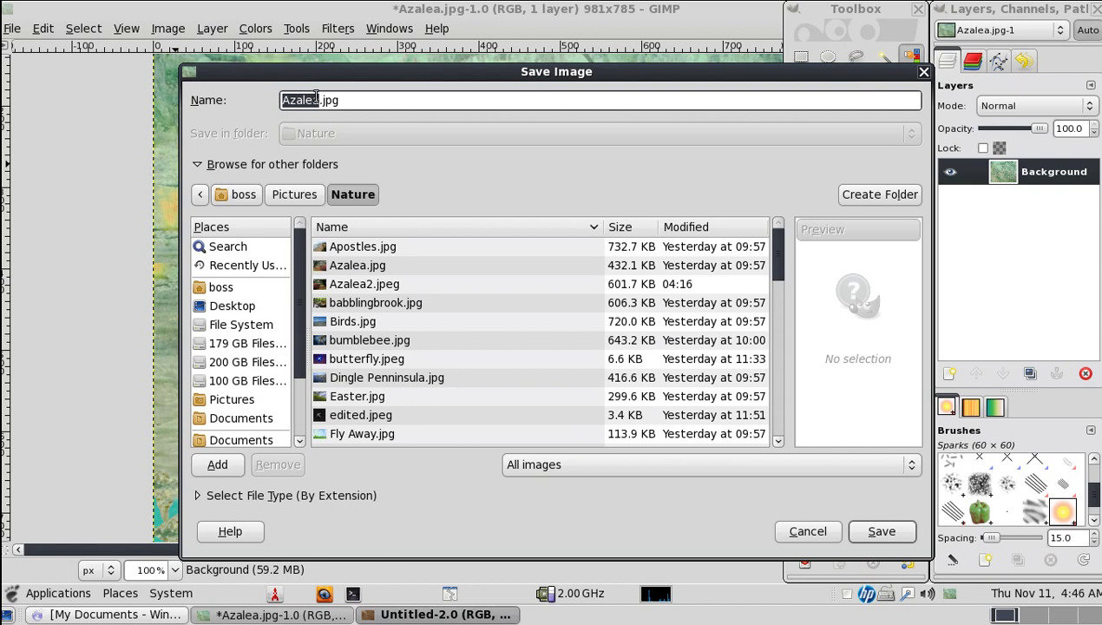
click(318, 100)
text(3)
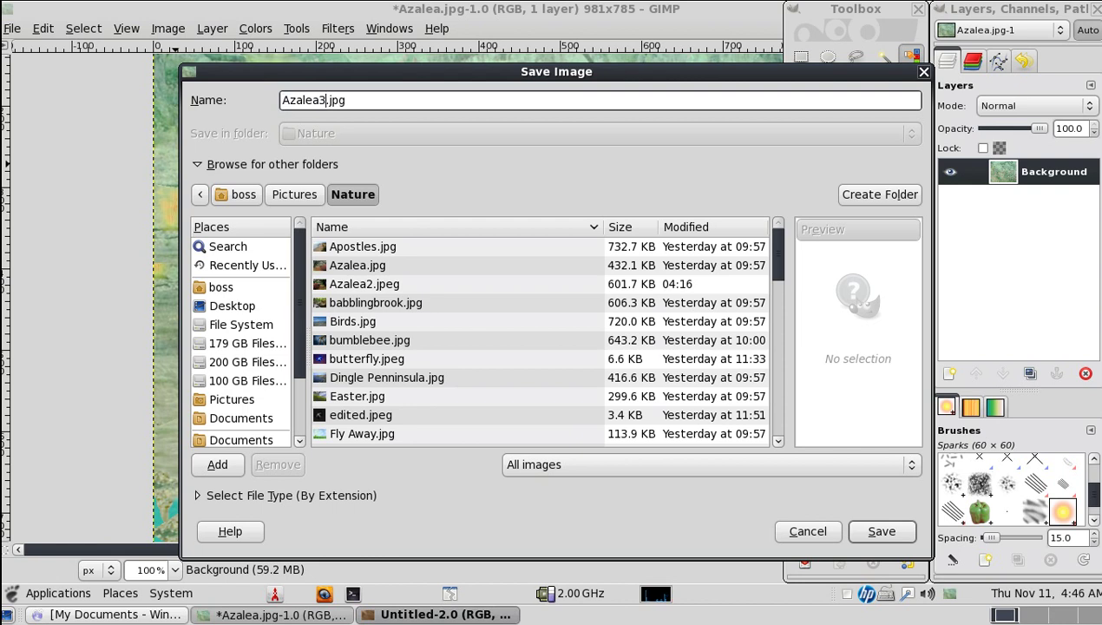
click(889, 532)
click(890, 532)
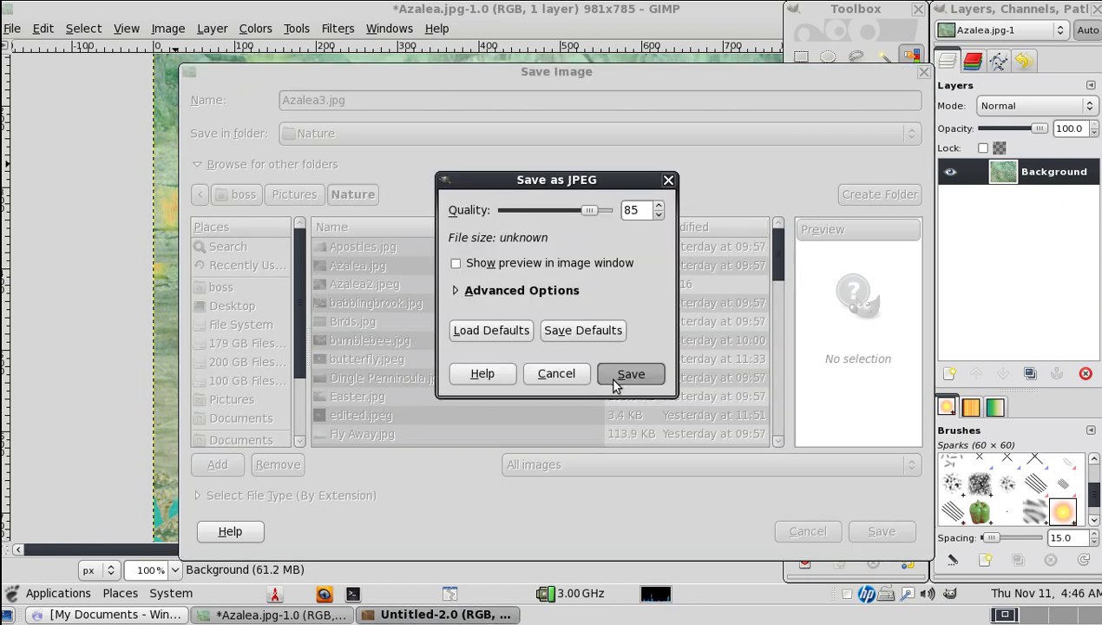
click(617, 379)
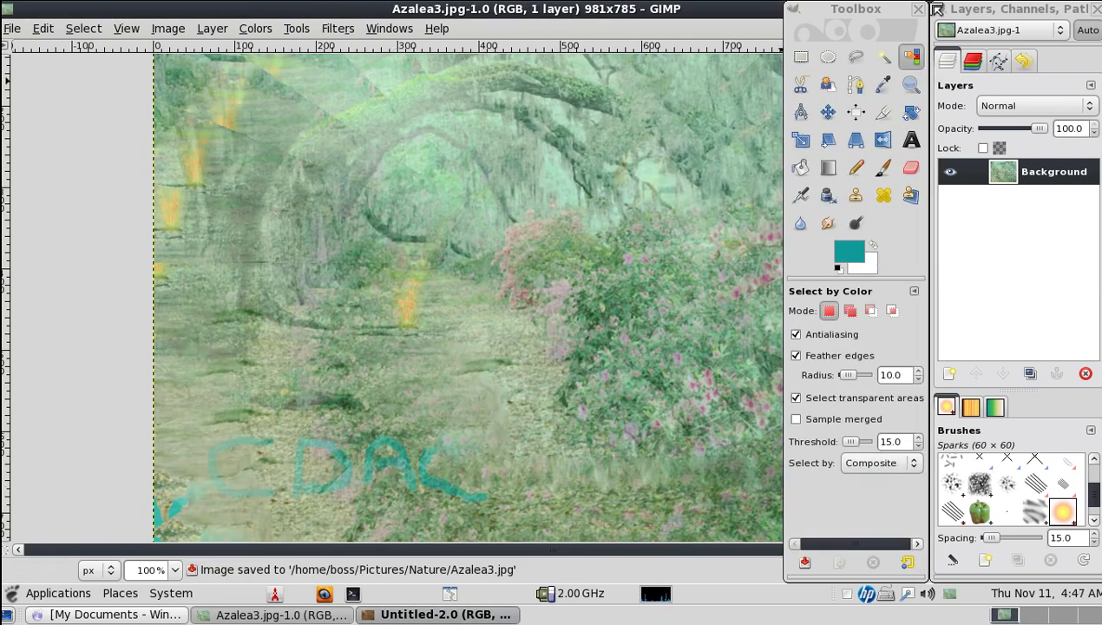
drag(894, 9, 373, 9)
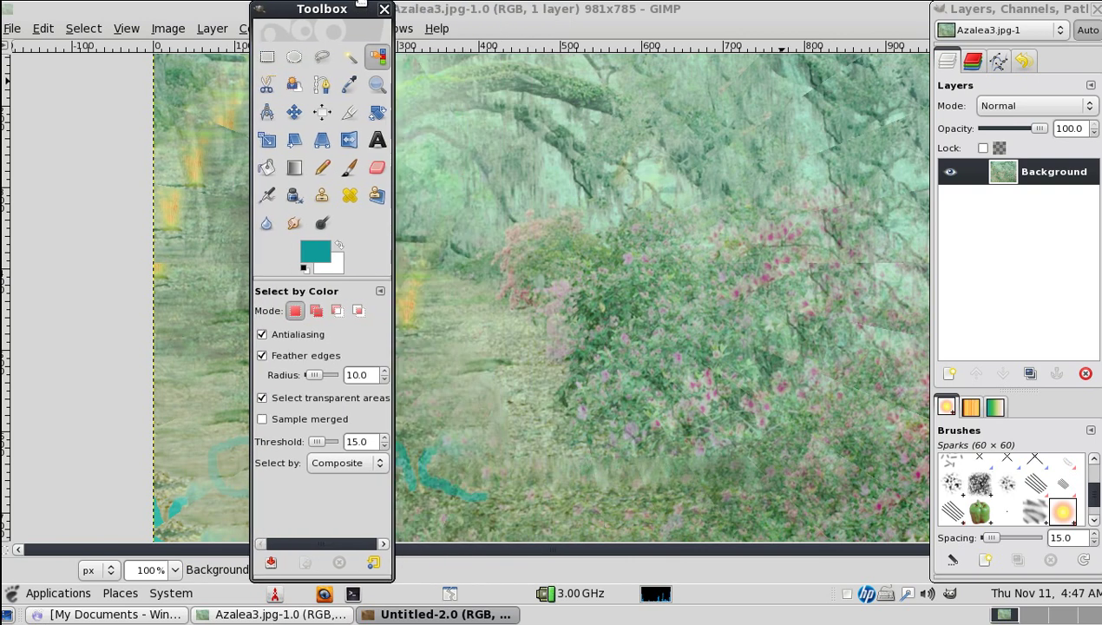
click(385, 12)
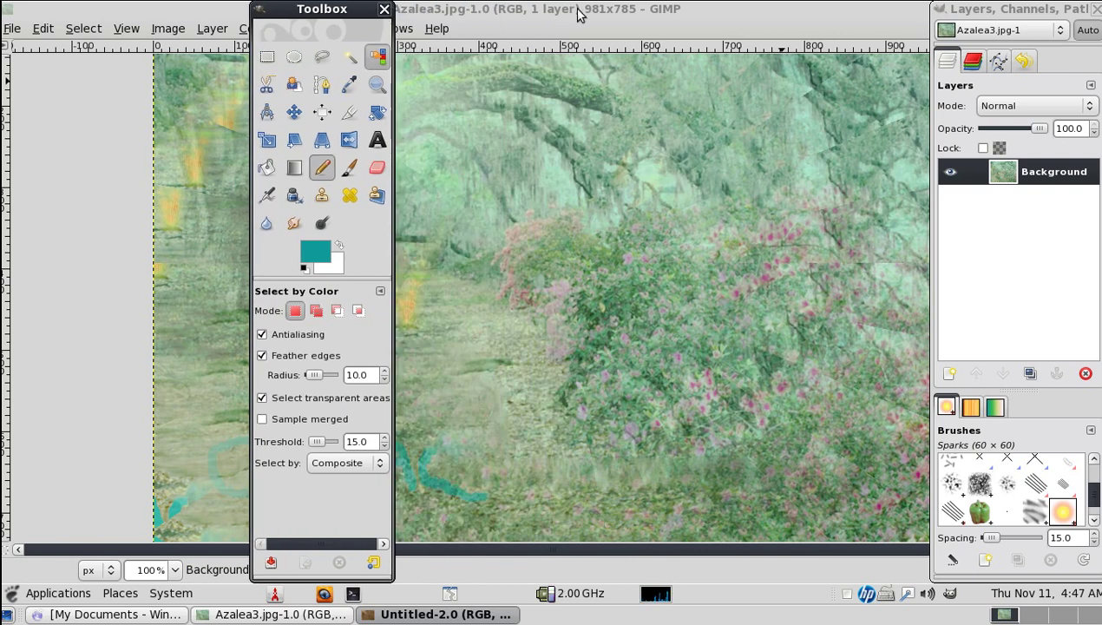